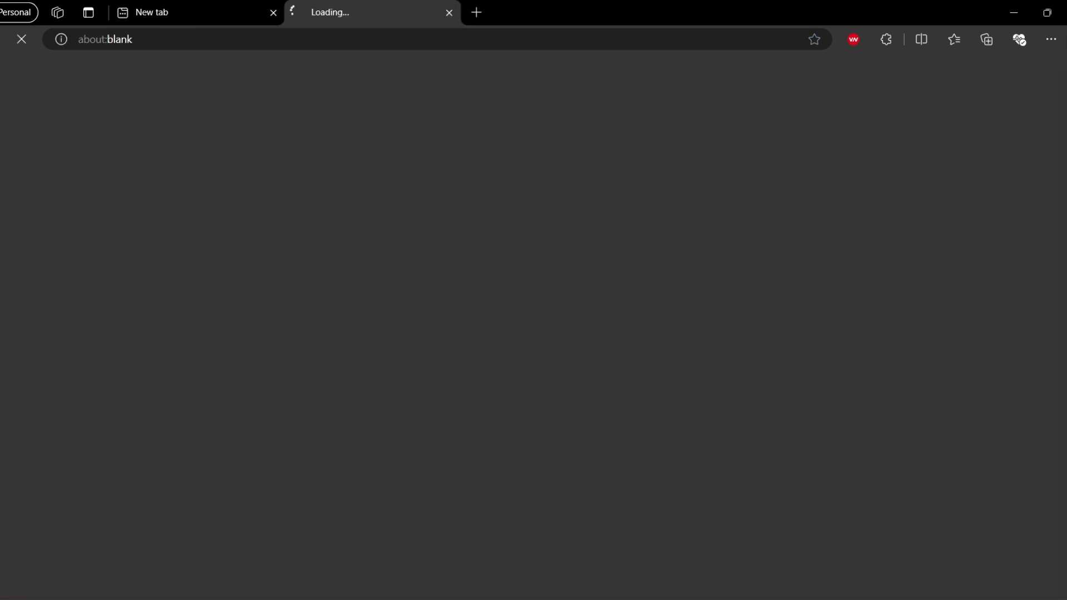
Step: Open Copilot and ask for a great 200 word description and 30 seo tags for the title "galaxy watch ultra - review"
scroll(239, 286, "down", 8)
left_click(246, 341)
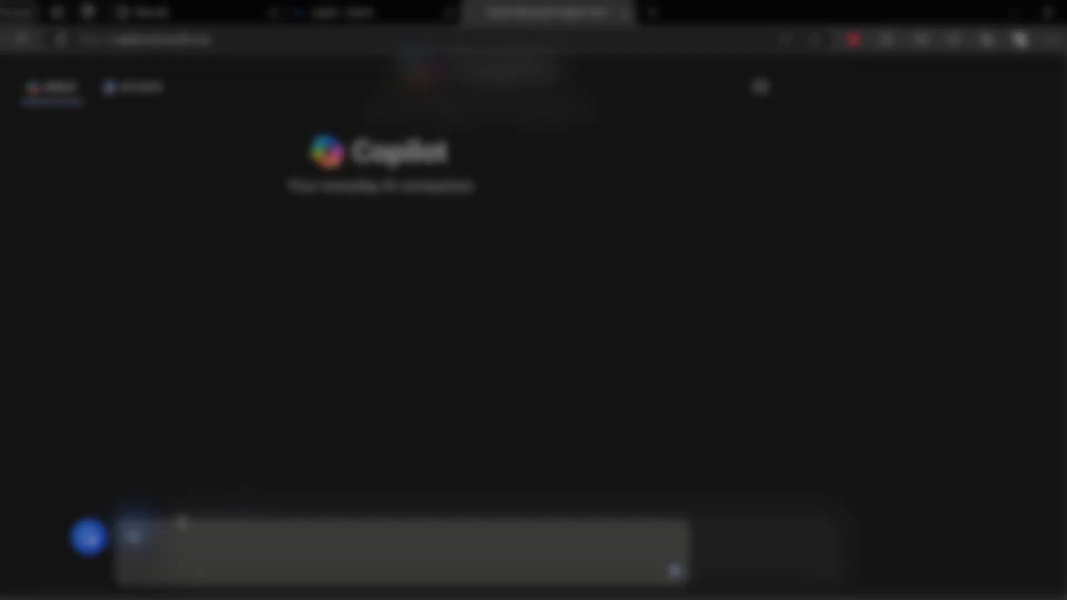
type("me a great 200 word discriptii")
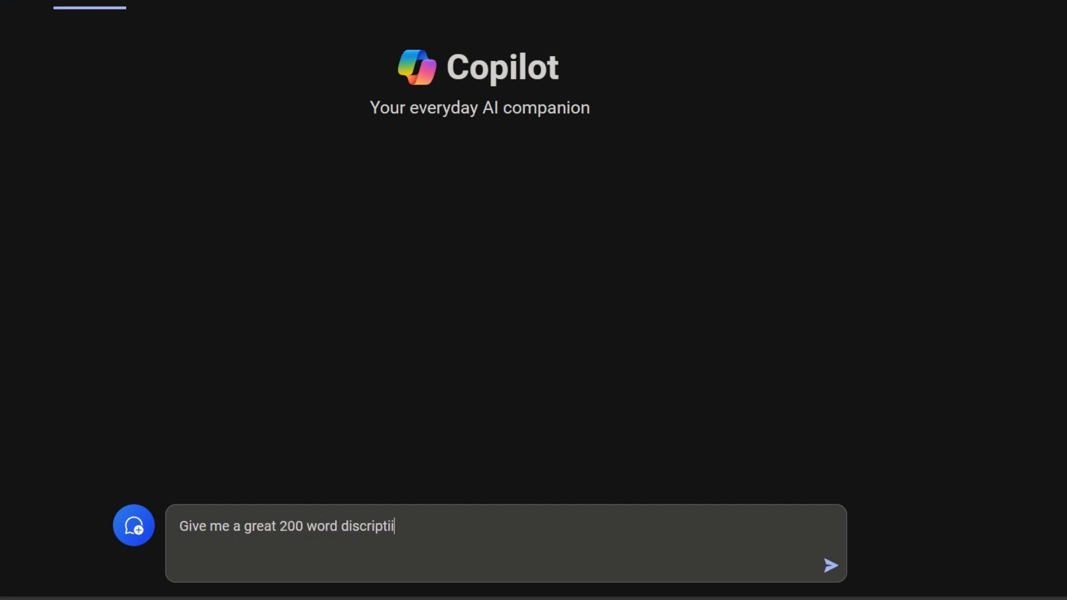
key("BackSpace")
type("on and 30 seo tags for this title ")
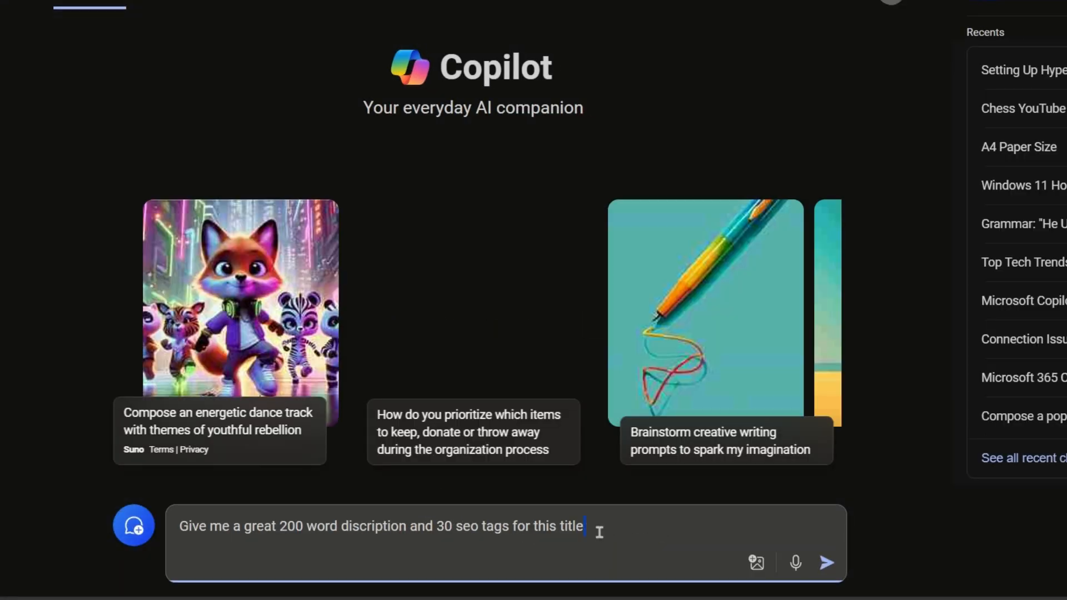
type("\" gal")
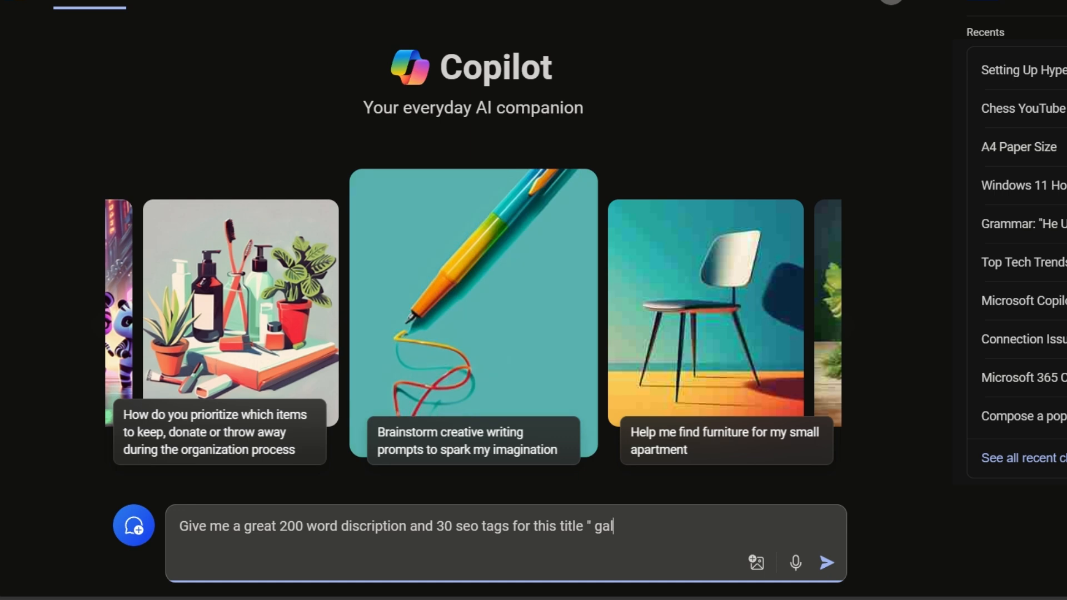
type("axy watch ultra")
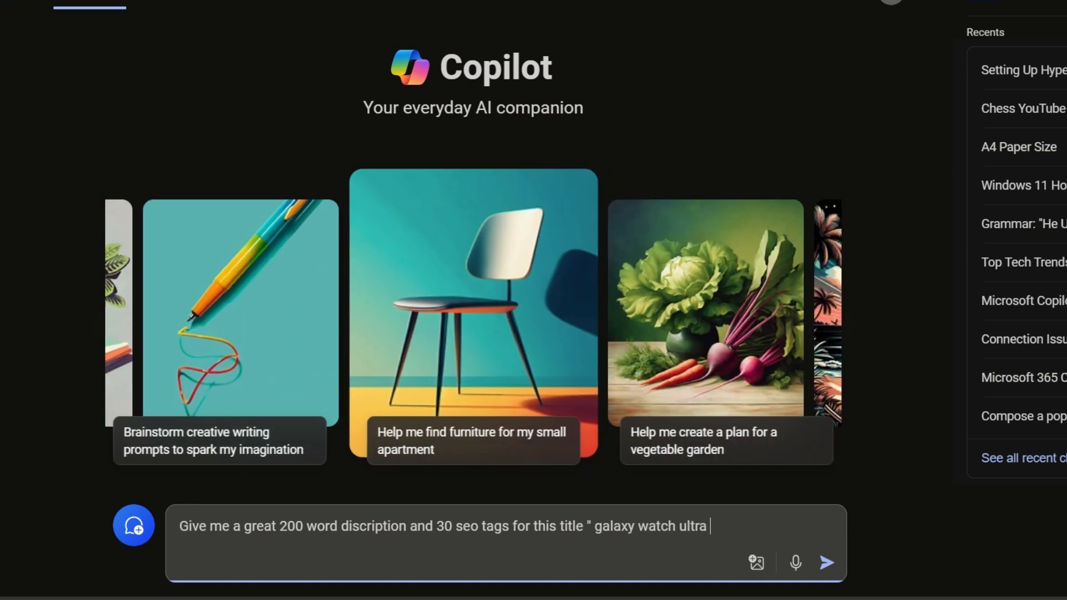
type(" - review")
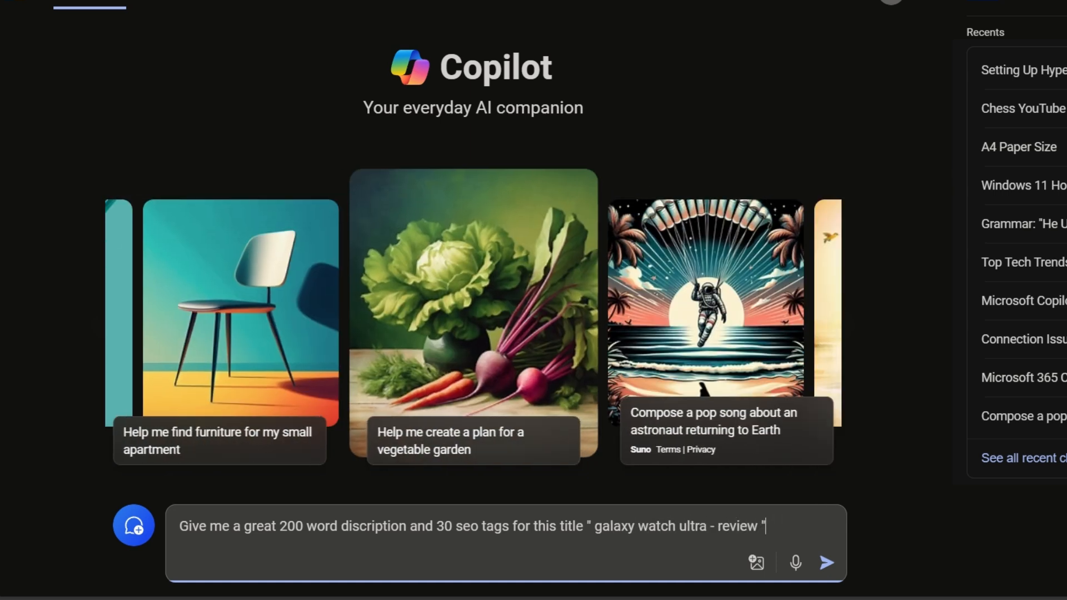
key("Return")
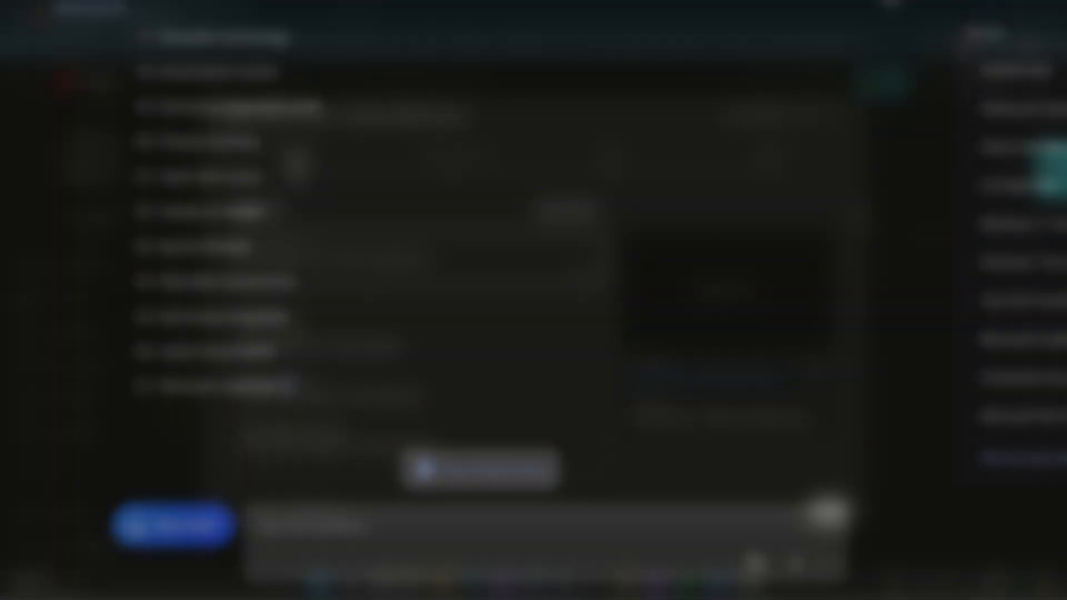
Step: Copy the full Samsung Galaxy Watch Ultra description paragraph from Copilot's answer, without its "Description (200 words)" heading
left_click(472, 517)
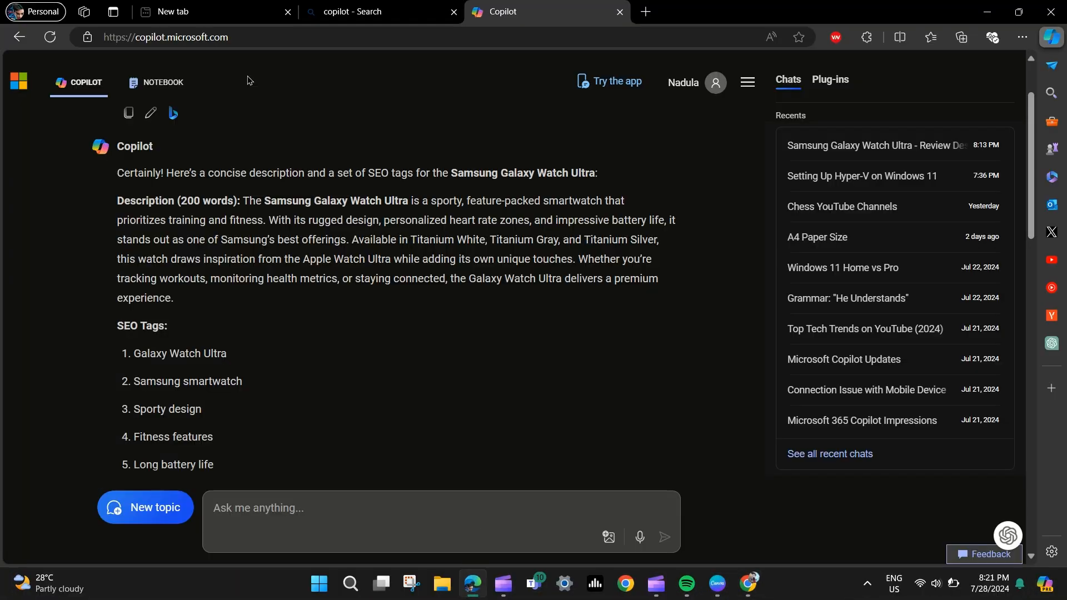
scroll(288, 186, "down", 1)
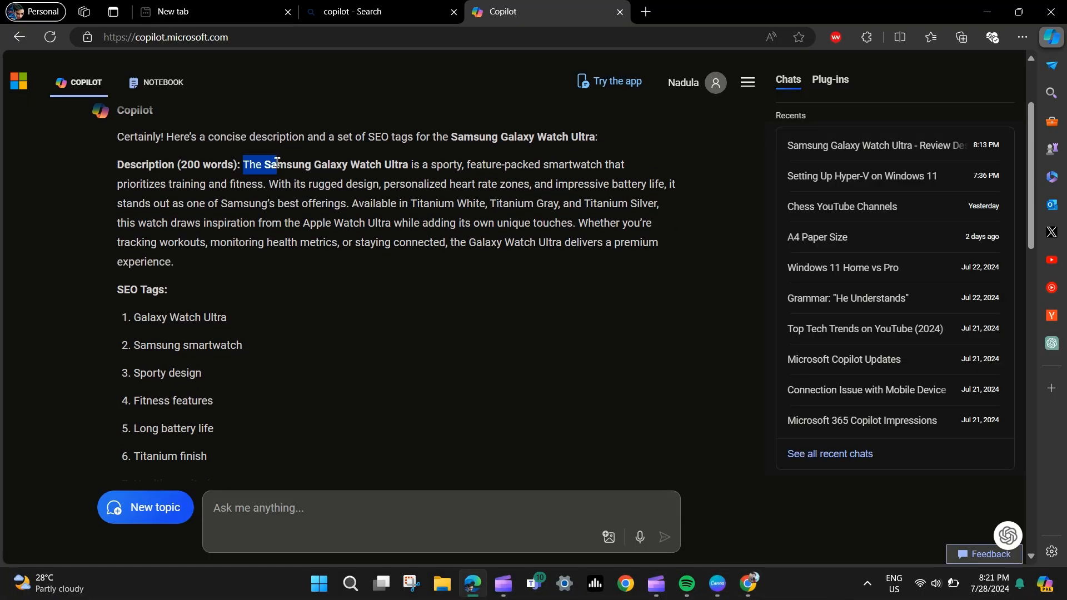
left_click_drag(278, 162, 434, 261)
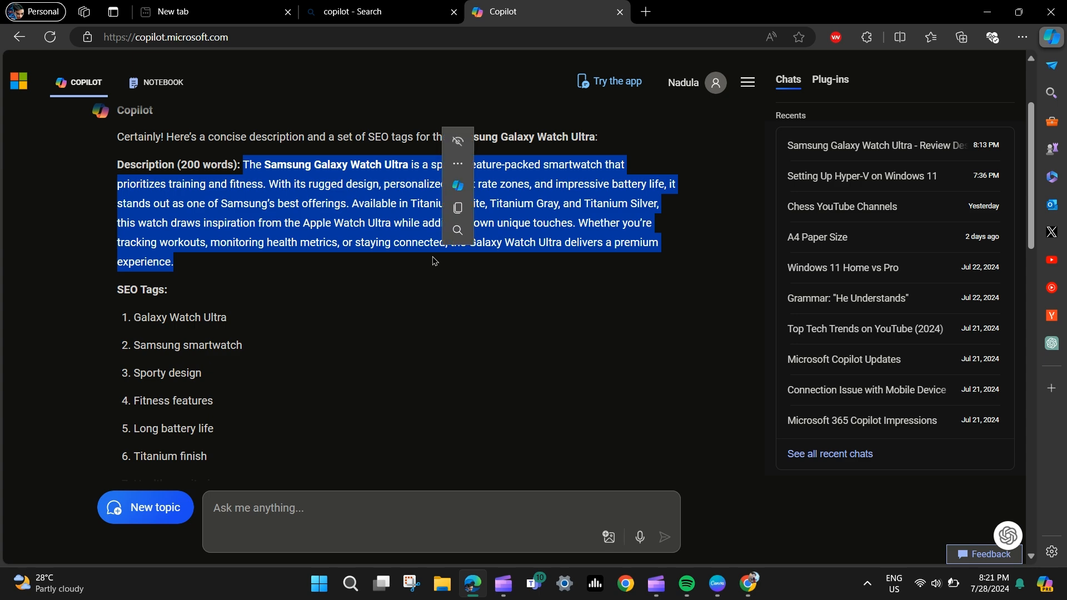
left_click(464, 209)
scroll(638, 454, "down", 3)
Step: Switch to YouTube Studio and paste the copied paragraph into the video description above the "My X Account" links
left_click(748, 583)
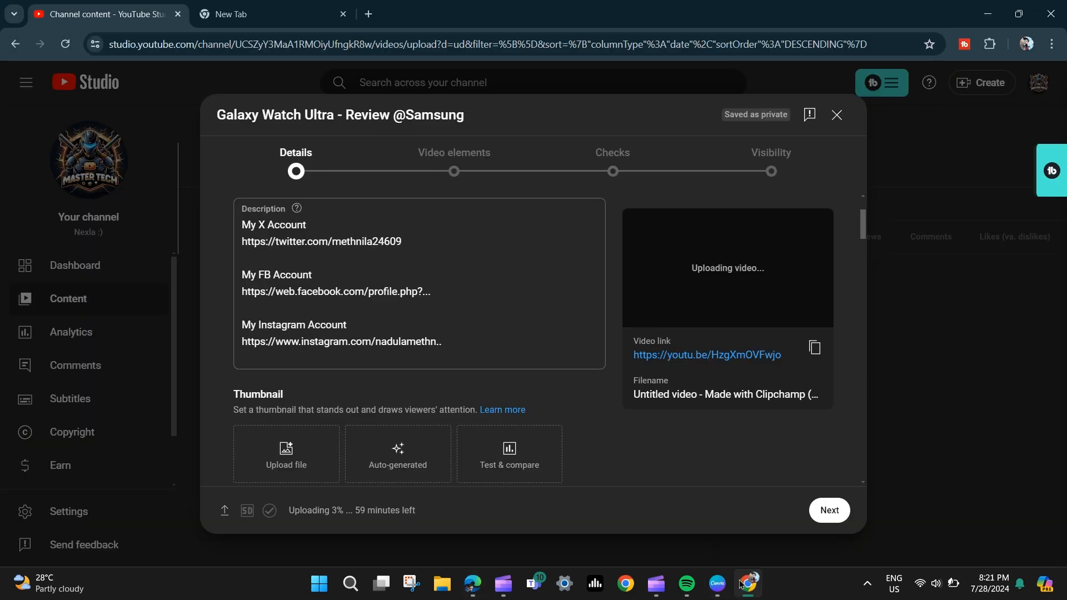
scroll(502, 315, "up", 2)
left_click(242, 332)
key("Return")
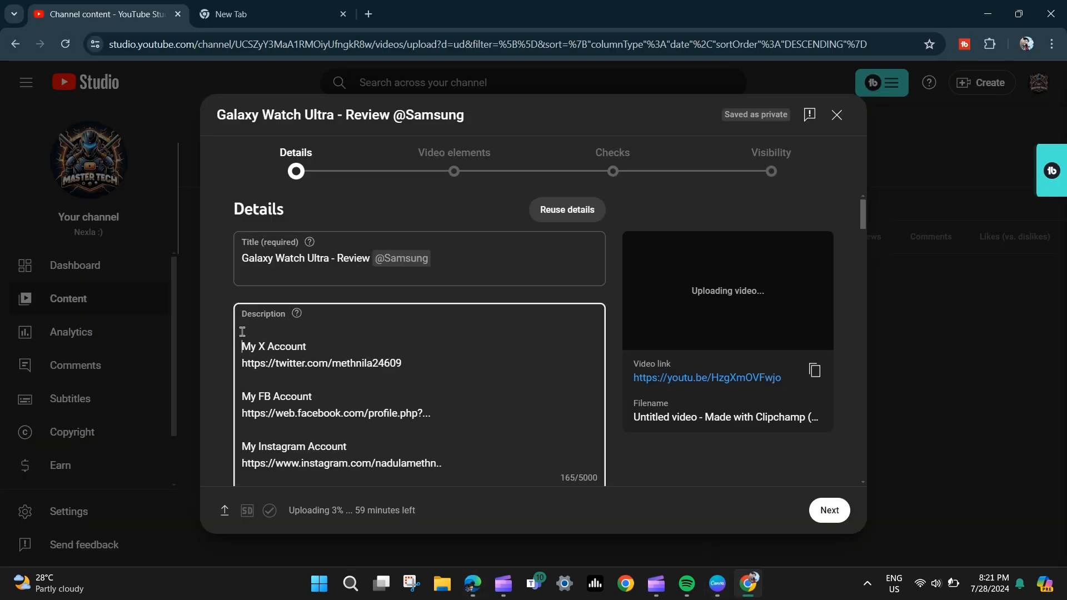
key("ctrl+v")
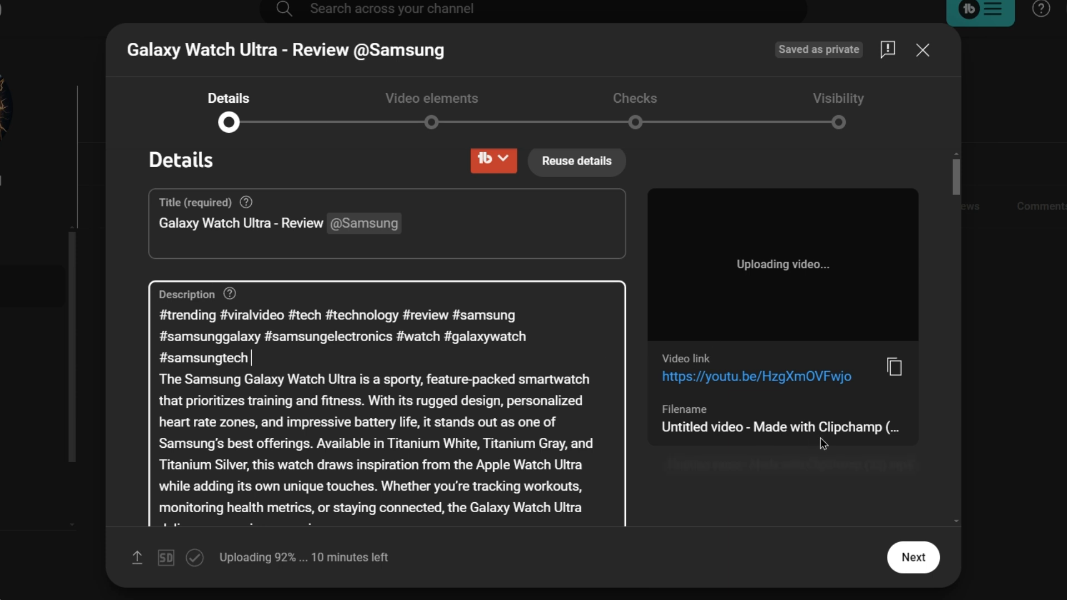
Step: Add the hashtag #wearabletechnology after #samsungtech in the video description
type("#")
left_click(389, 280)
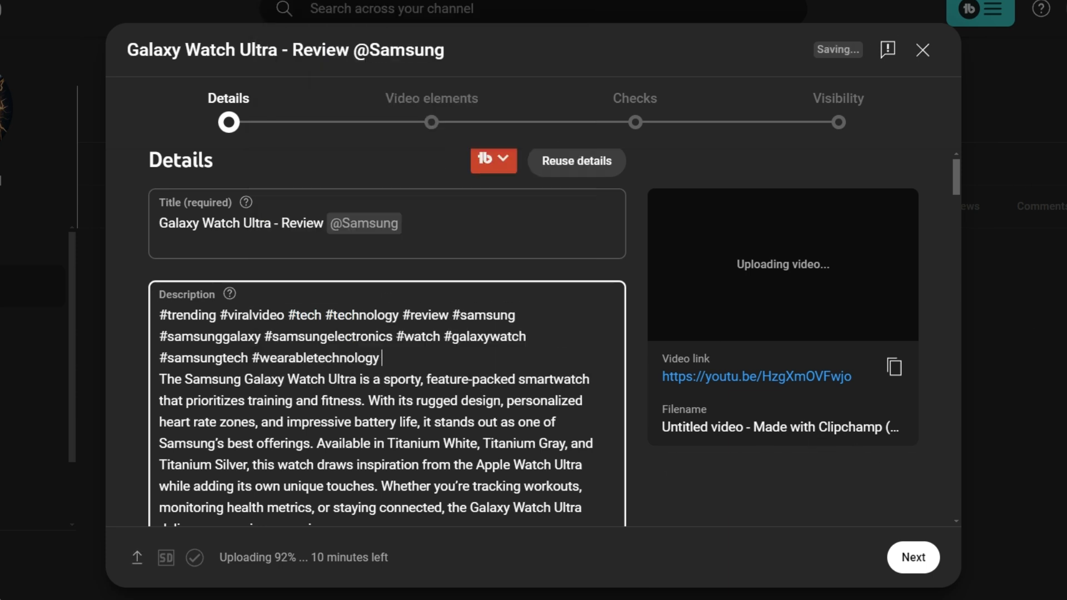
type("#")
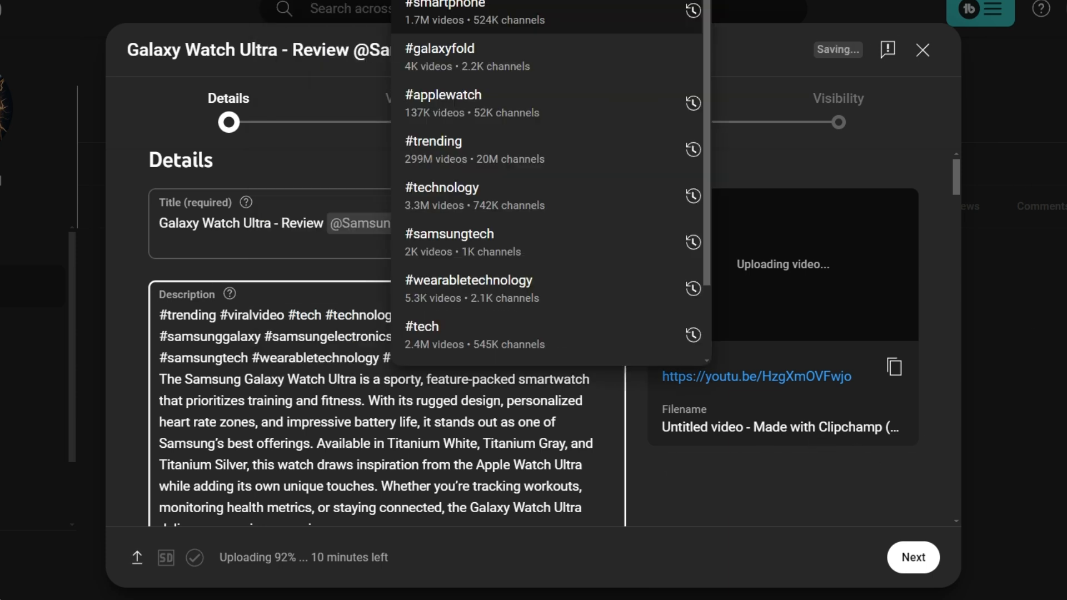
scroll(489, 192, "down", 1)
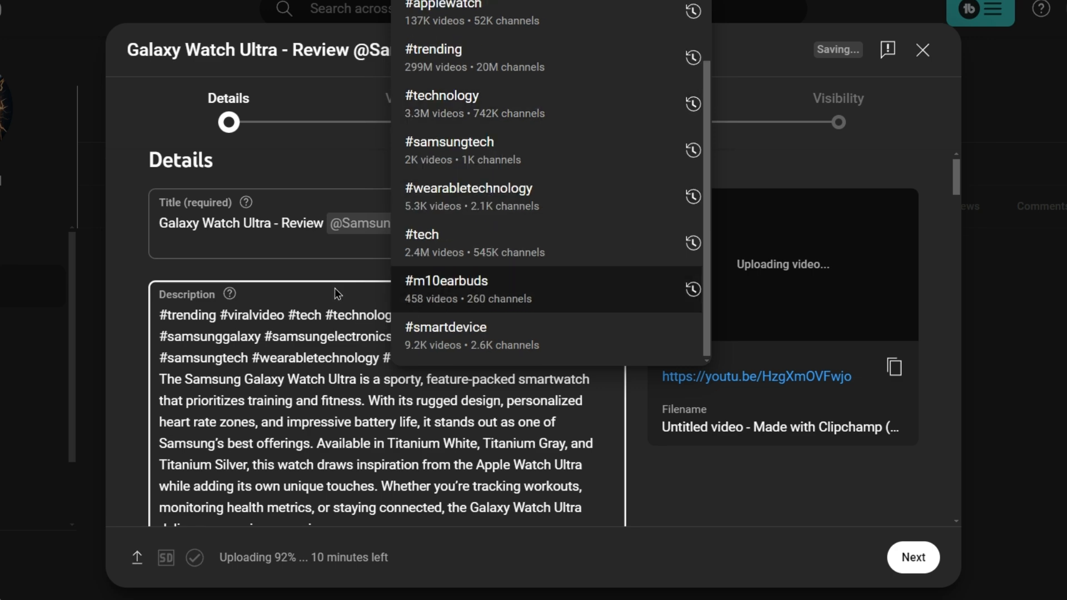
key("BackSpace")
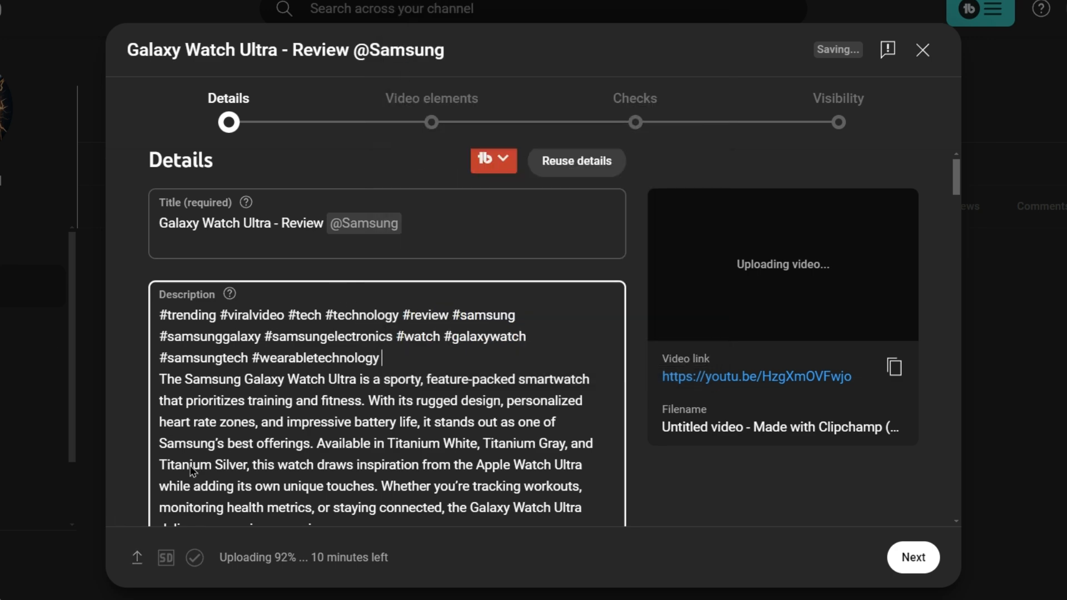
Step: Go to the Thumbnail section, look at the auto-generated thumbnail choices, and leave them without picking one
scroll(190, 471, "down", 10)
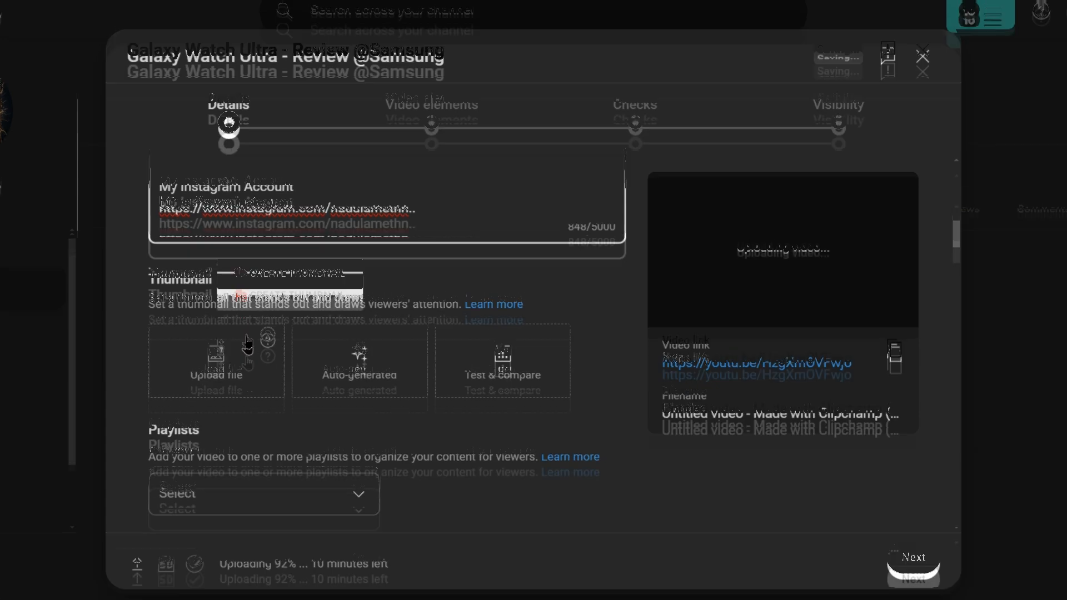
left_click(239, 371)
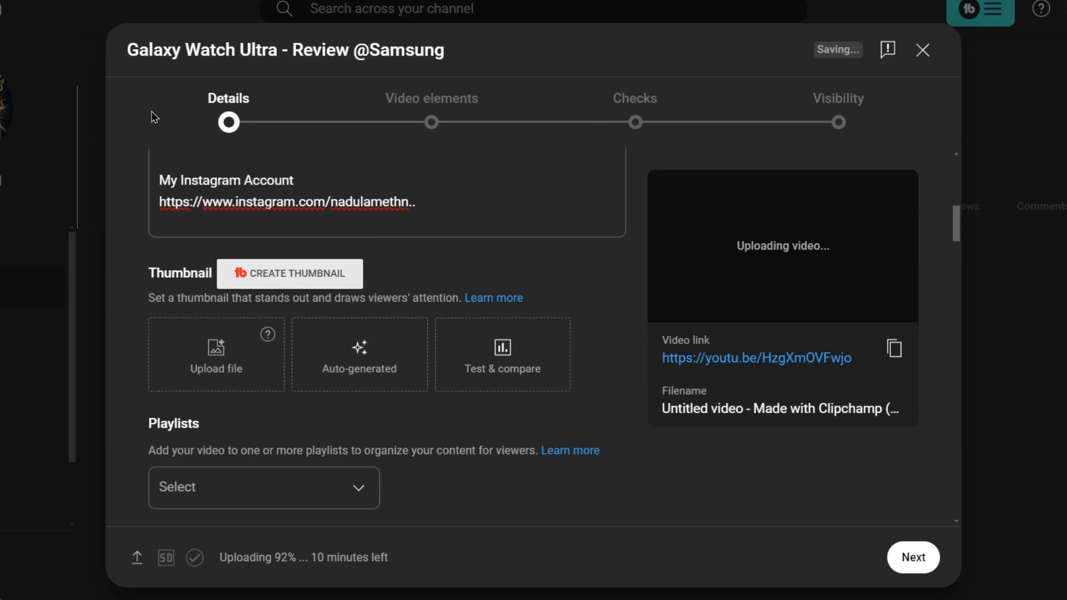
left_click(360, 366)
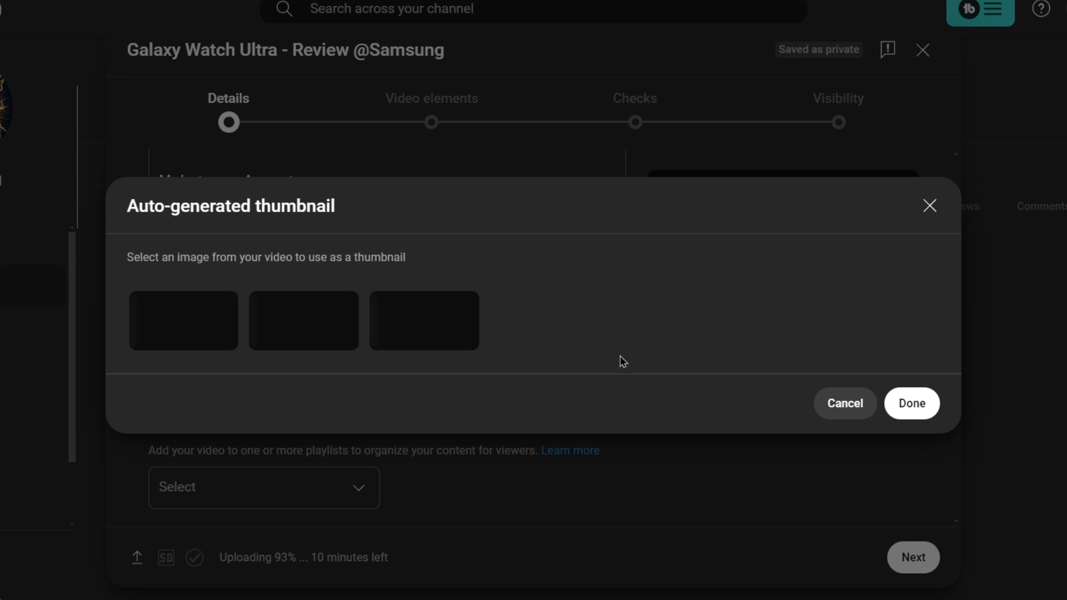
left_click(845, 403)
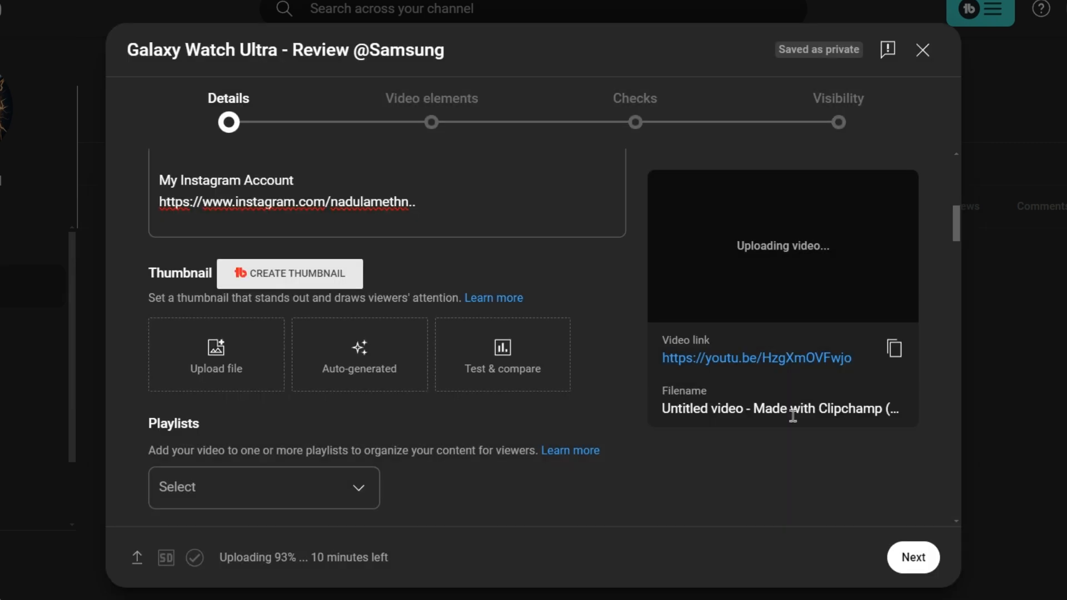
Step: View the Test & compare option for trying different thumbnails, then close it without adding images
left_click(527, 364)
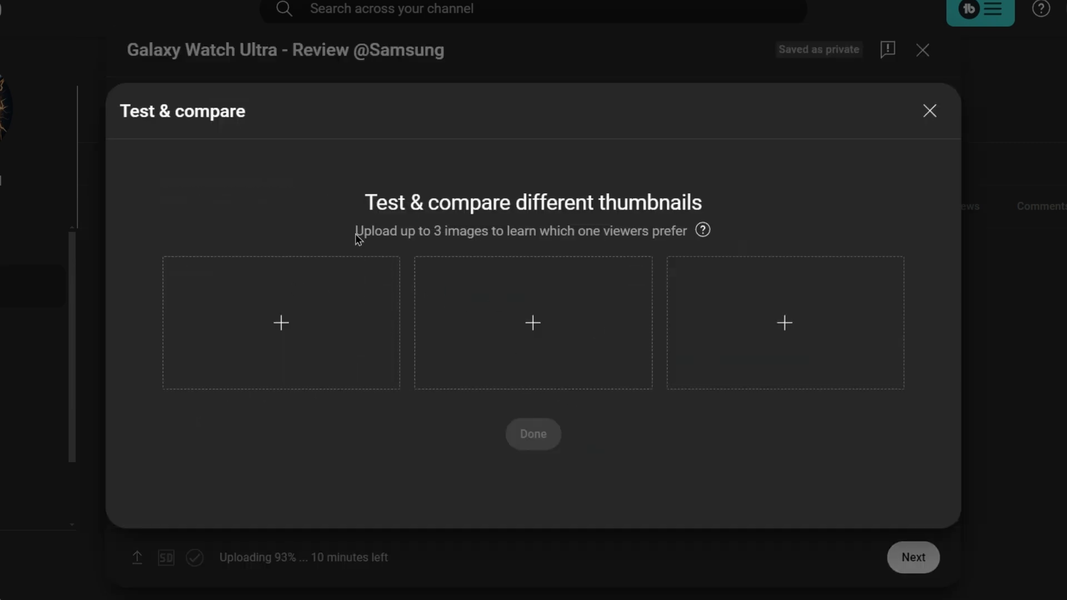
left_click_drag(356, 233, 352, 197)
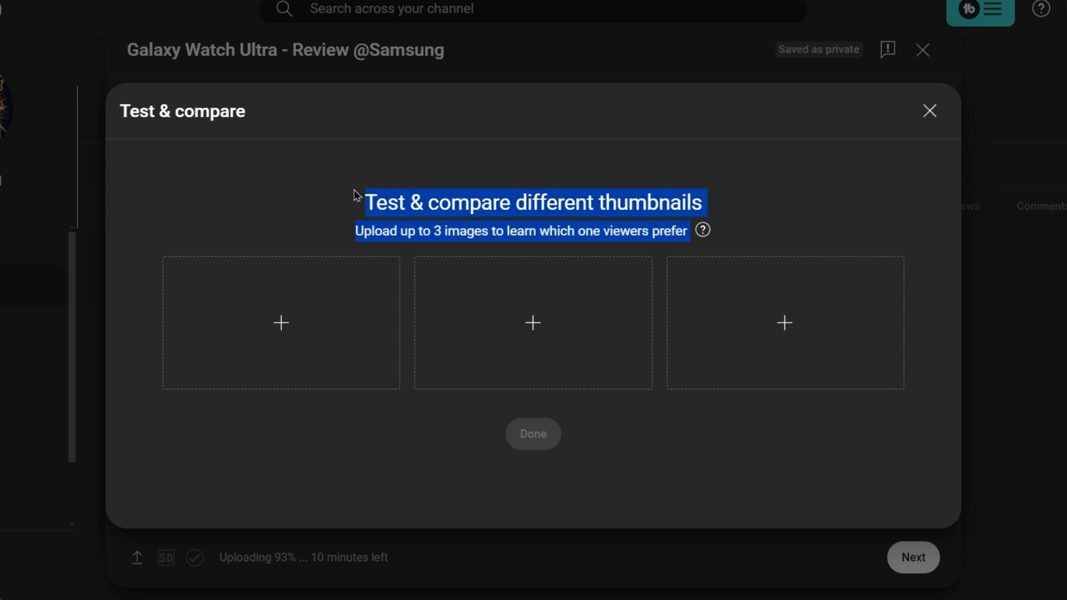
left_click(294, 195)
left_click(925, 110)
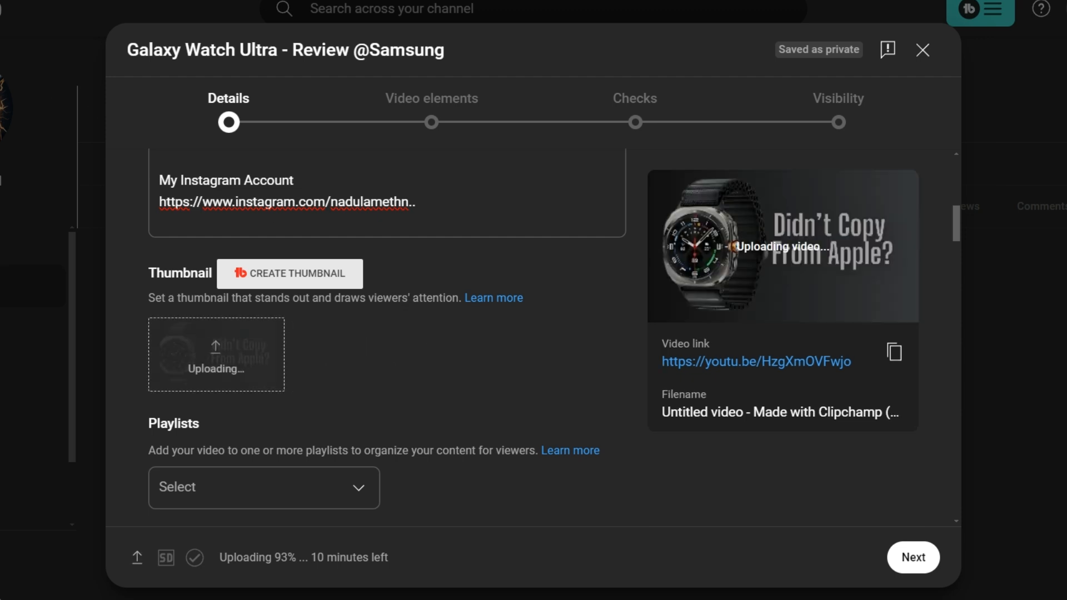
Step: Add the video to the Review playlist
scroll(466, 419, "down", 2)
left_click(309, 352)
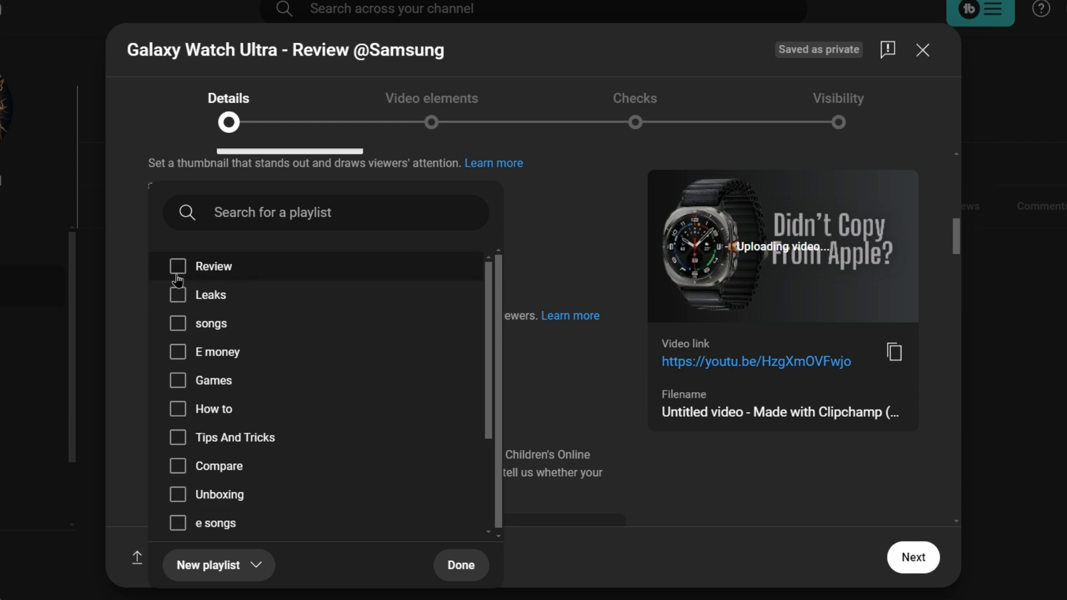
left_click(214, 267)
left_click(456, 577)
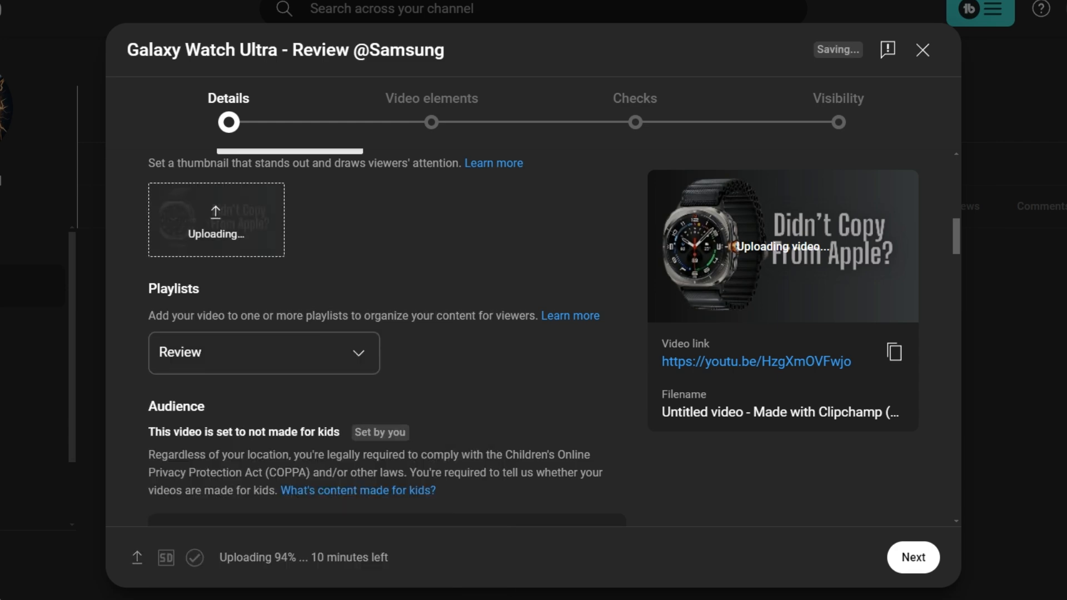
Step: Find the Tags section in the advanced video details and place the cursor in its empty tag field
scroll(276, 375, "down", 10)
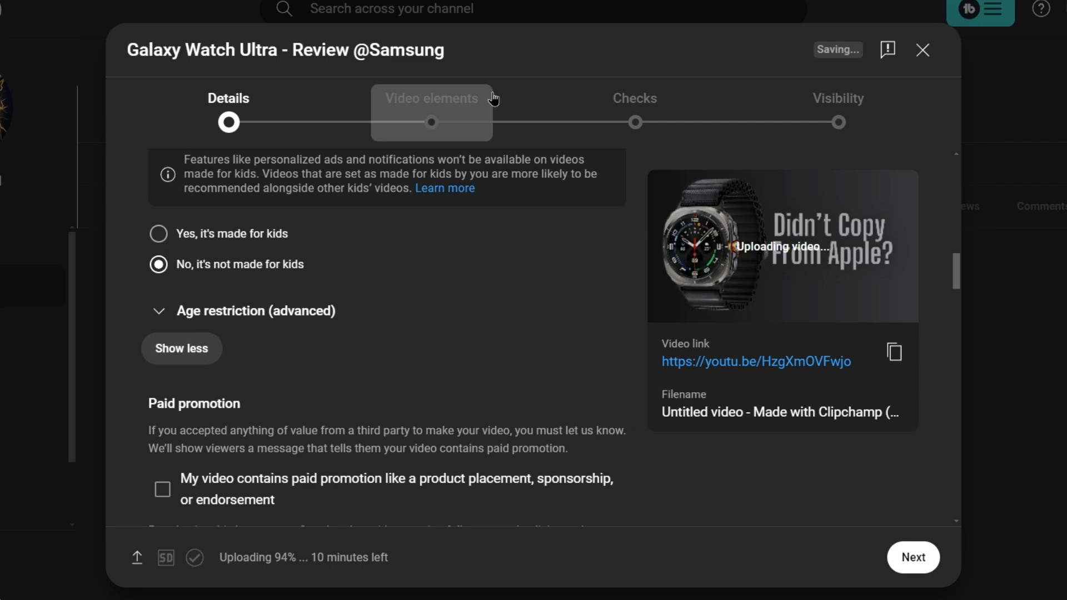
scroll(361, 281, "down", 5)
scroll(372, 276, "up", 7)
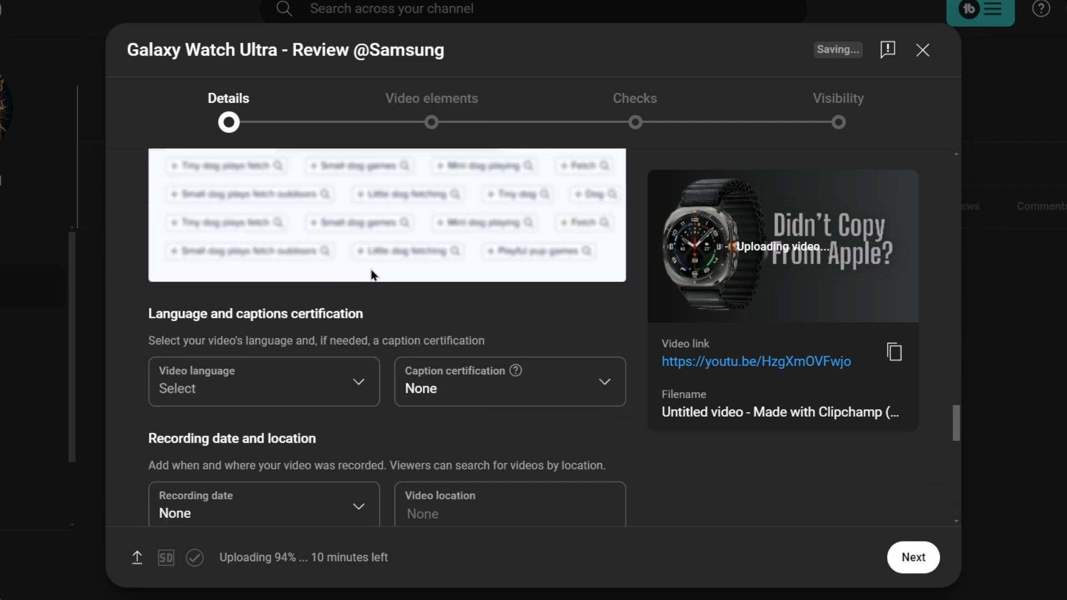
scroll(214, 342, "up", 1)
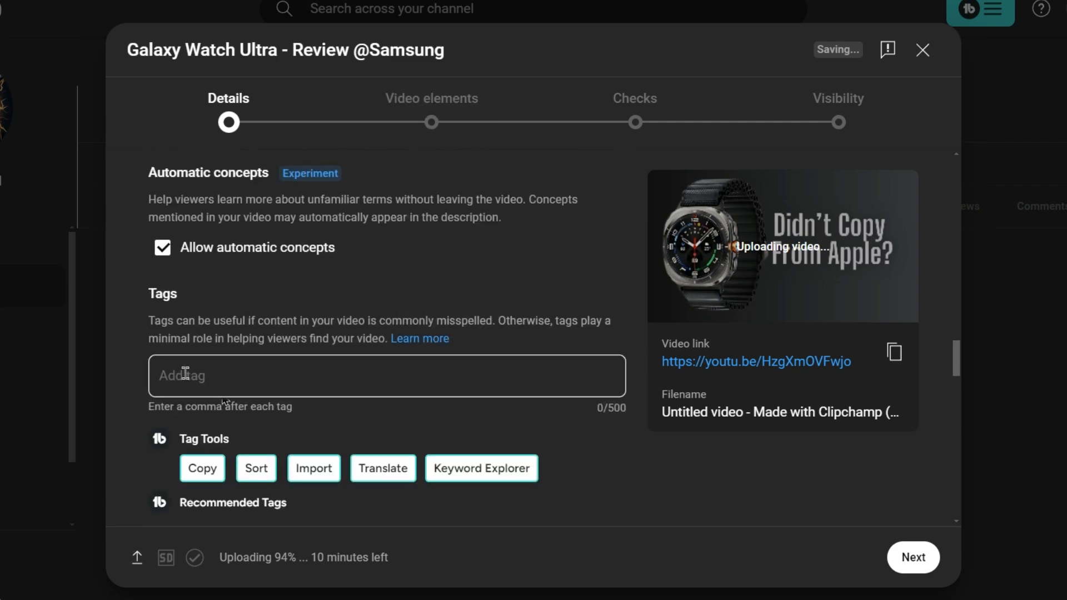
left_click(234, 384)
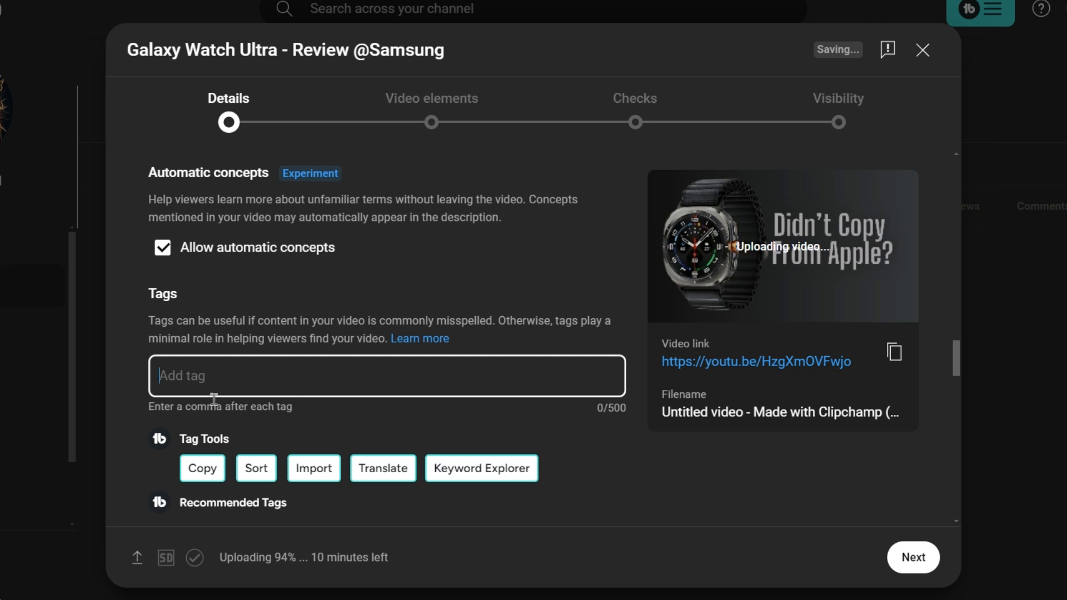
left_click(731, 598)
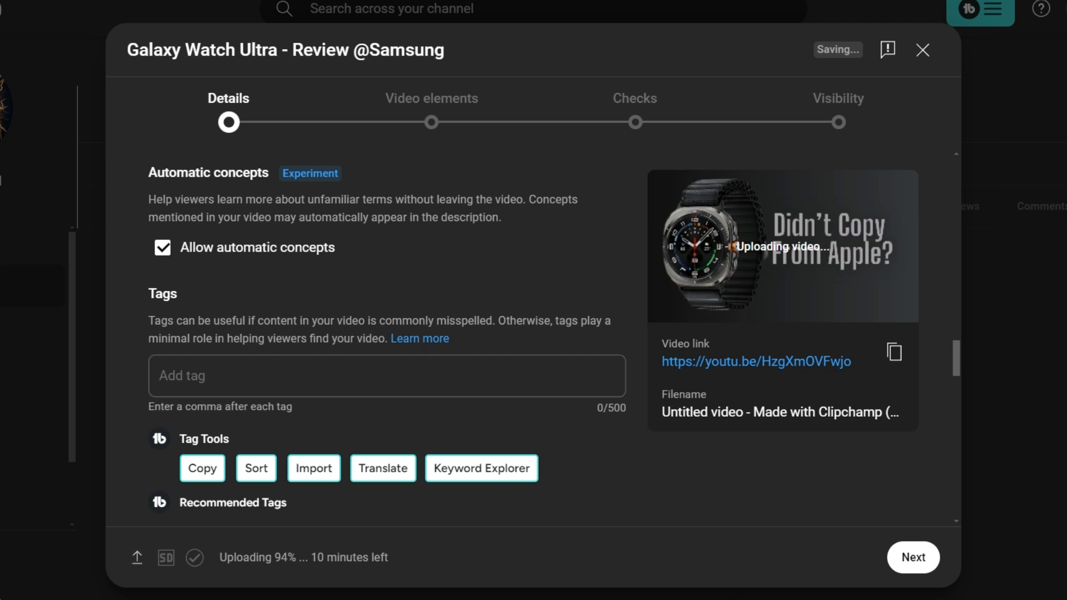
left_click(171, 369)
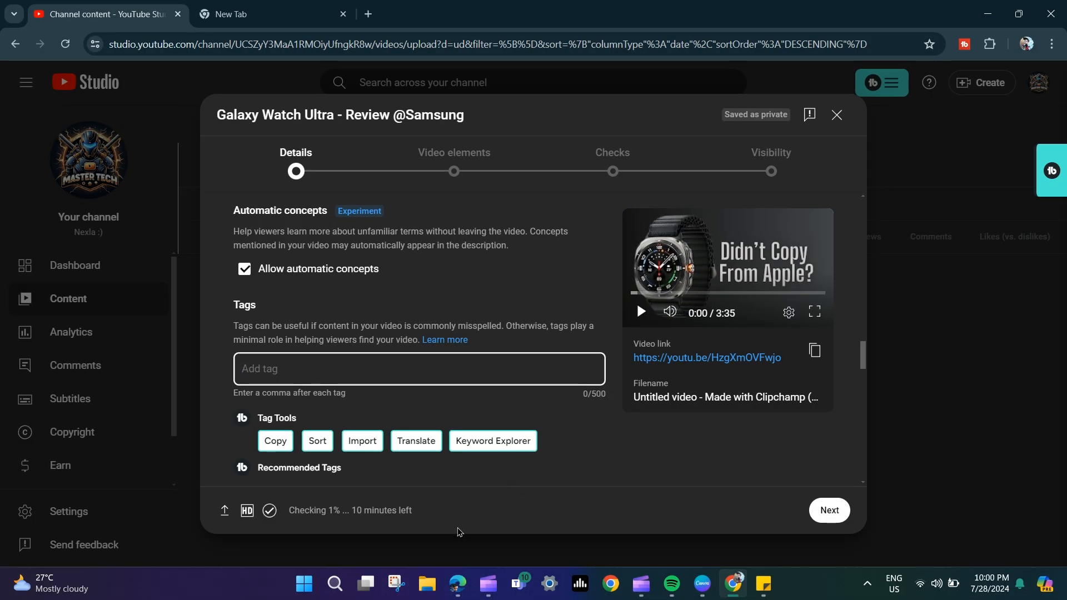
Step: Switch to Copilot in Edge and copy the first suggested SEO tag, "Samsung Galaxy Watch Ultra"
left_click(457, 583)
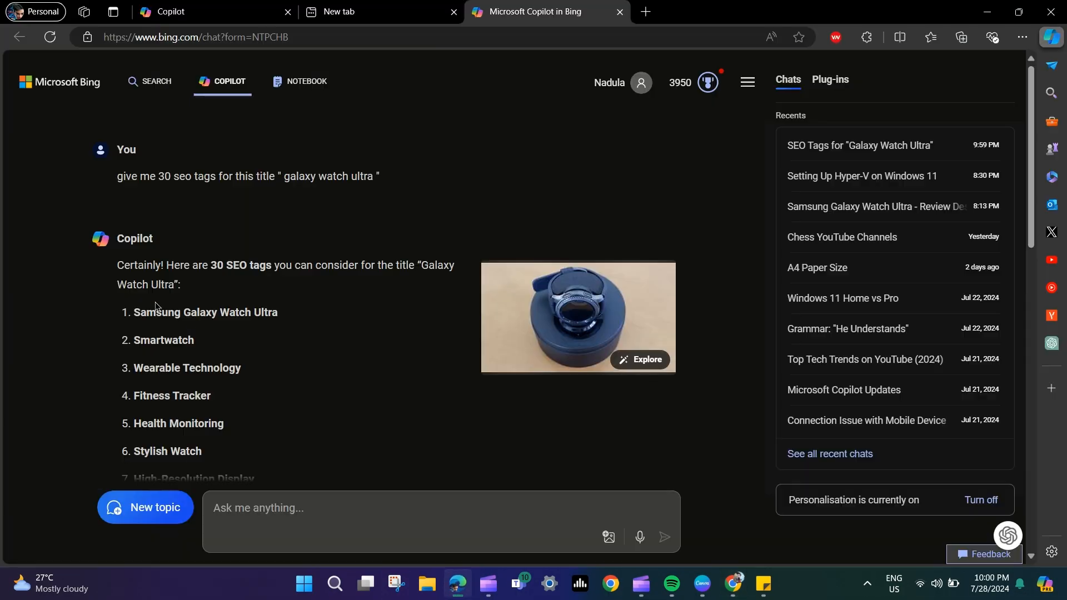
left_click_drag(134, 311, 278, 312)
left_click(234, 316)
triple_click(218, 314)
key("ctrl+c")
right_click(217, 314)
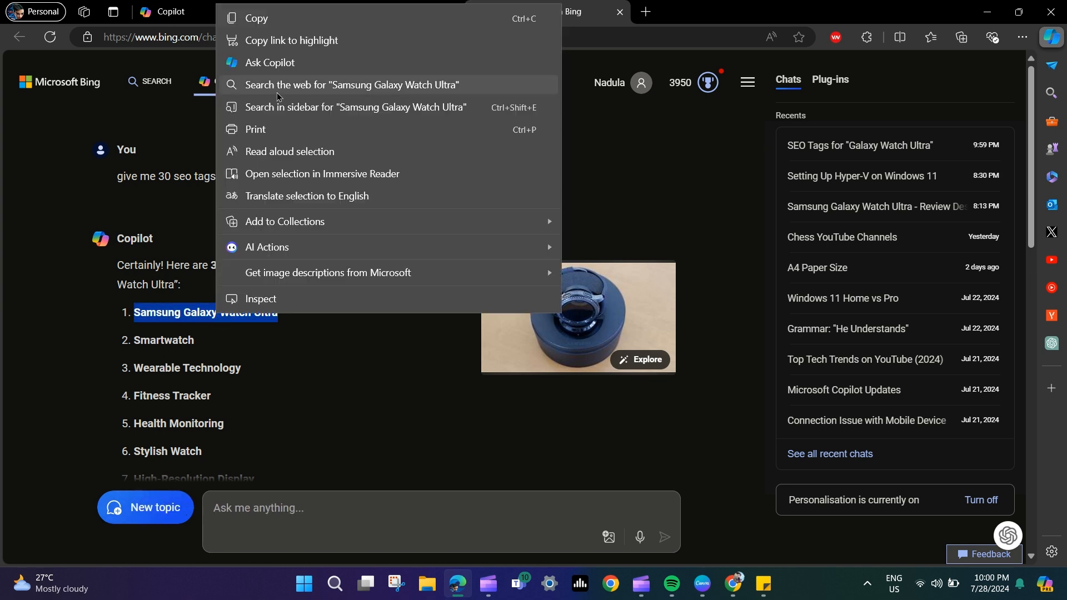
left_click(263, 23)
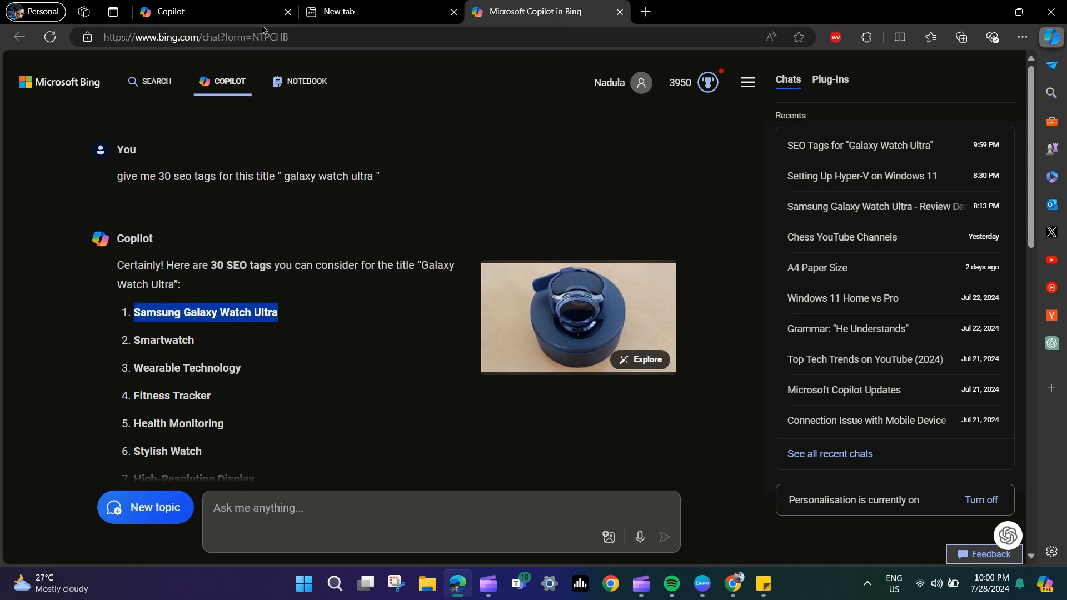
Step: Switch to YouTube Studio and paste "Samsung Galaxy Watch Ultra" as the first tag of the video
left_click(734, 583)
right_click(310, 375)
left_click(333, 214)
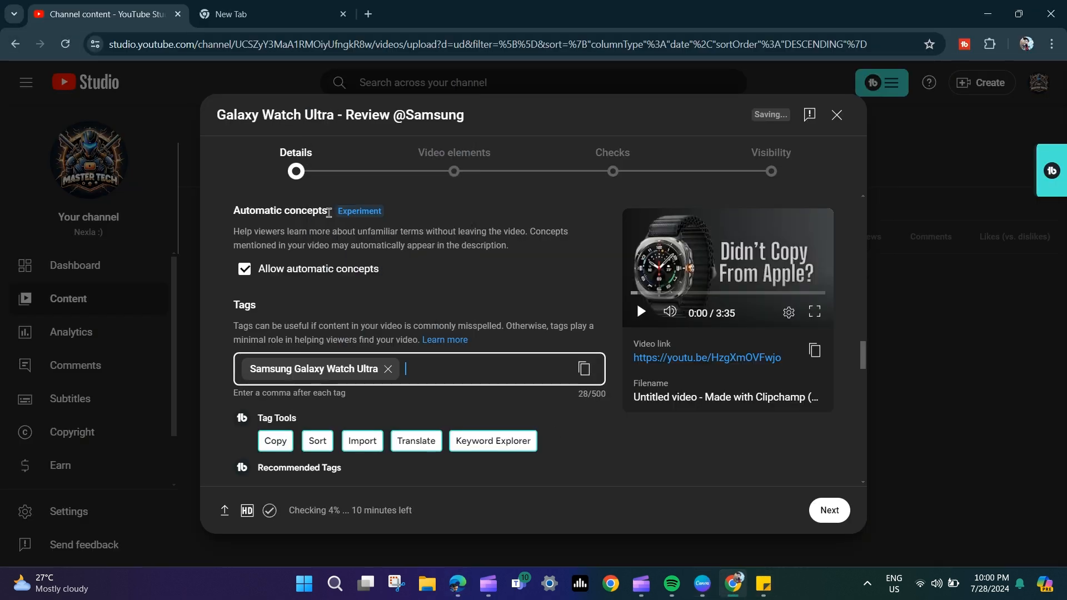
Step: Copy the suggested tag "Smartwatch" from Copilot and paste it into the video's tags in YouTube Studio
key("alt+Tab")
triple_click(155, 341)
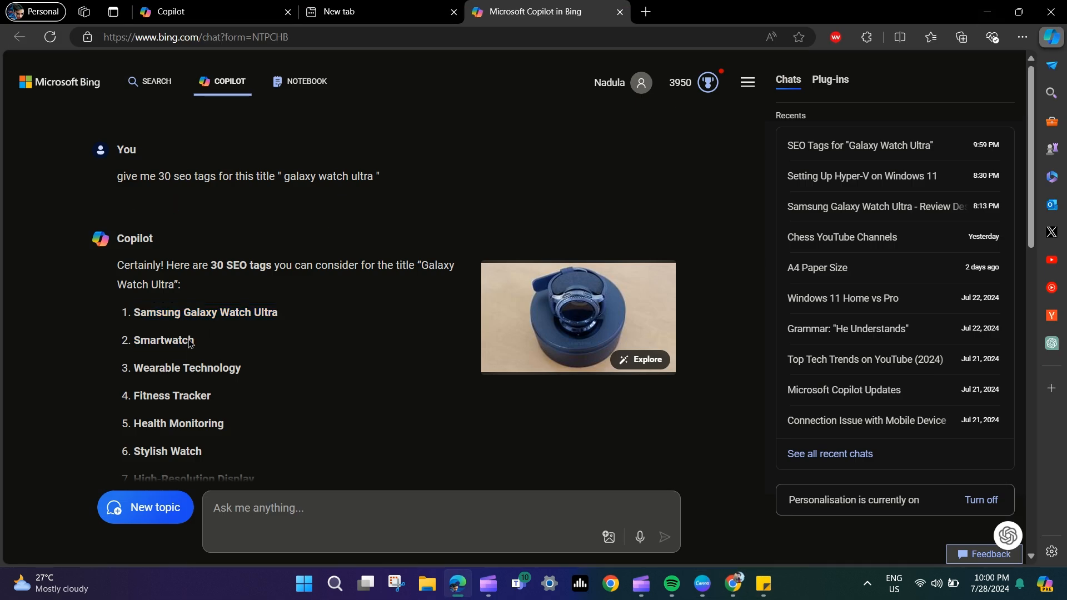
right_click(156, 345)
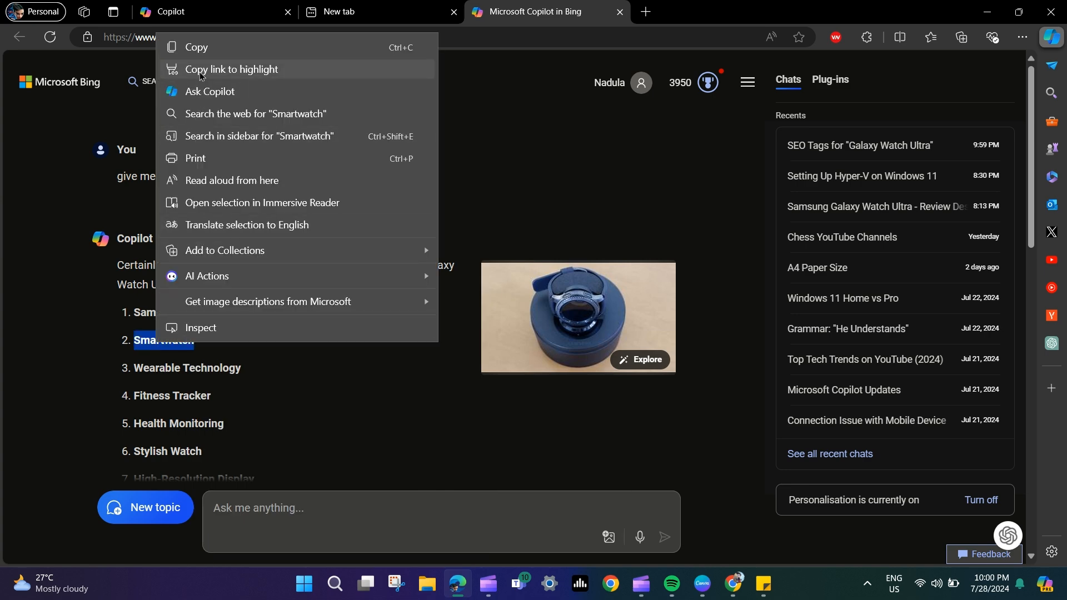
left_click(200, 46)
left_click(734, 584)
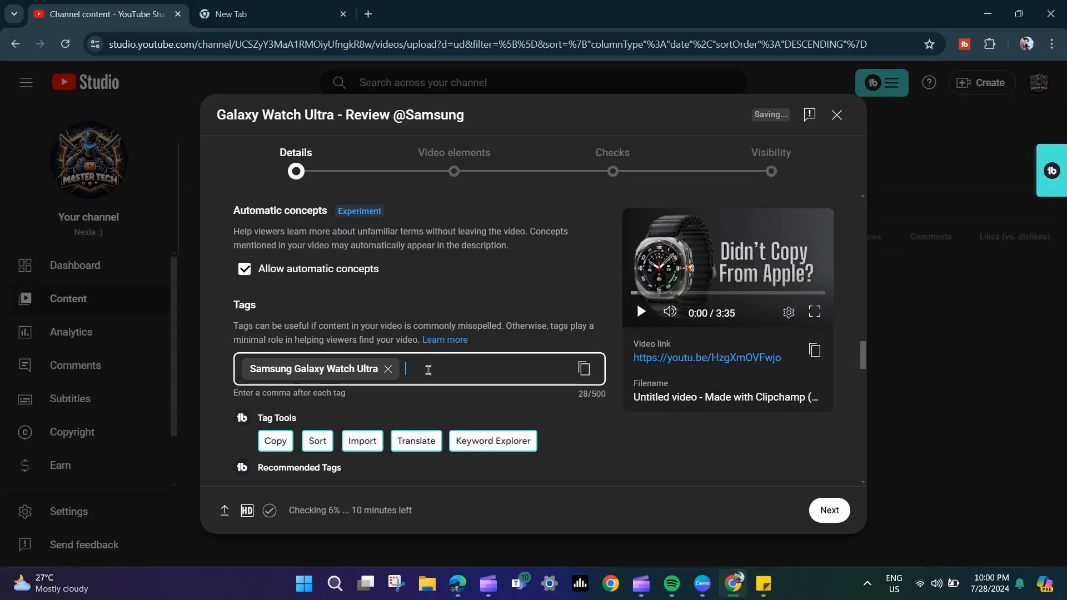
right_click(426, 369)
left_click(454, 216)
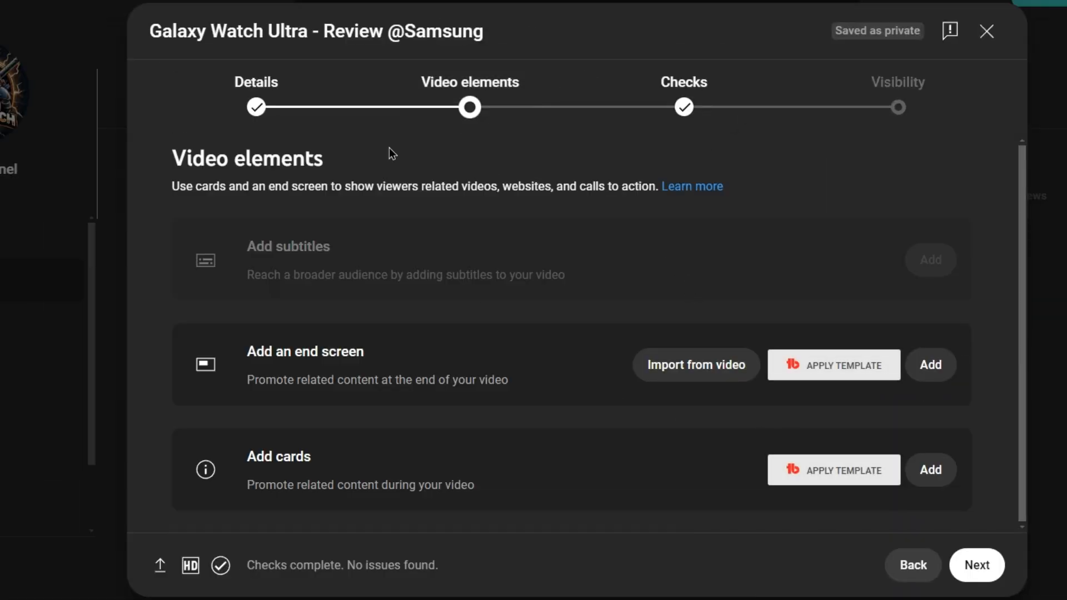
Step: Review the video's details page from the title and description through to the audience settings
left_click(256, 91)
scroll(444, 309, "down", 10)
scroll(443, 311, "up", 10)
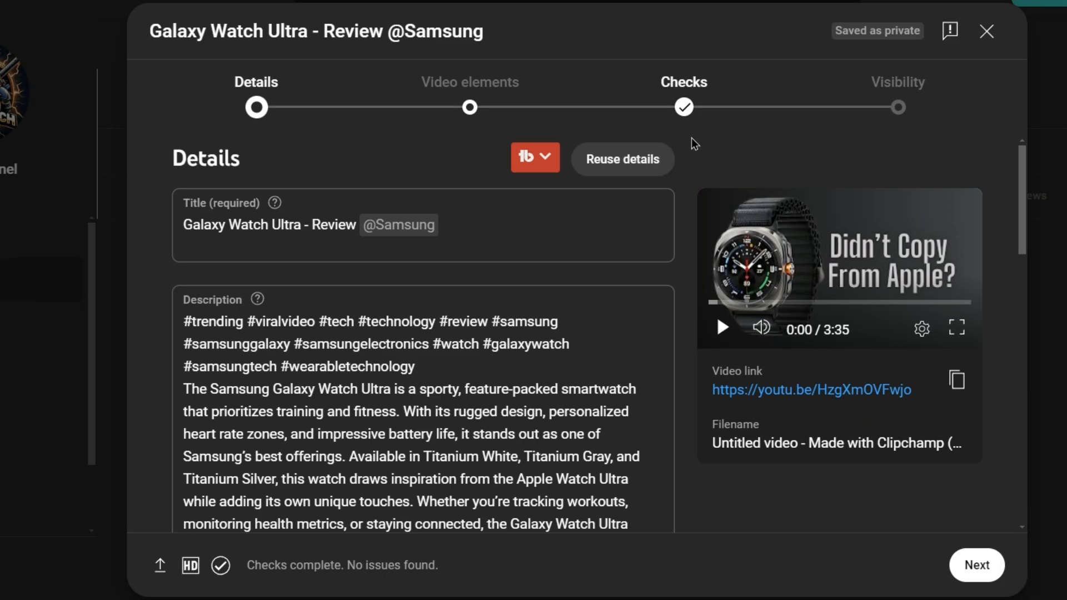
scroll(778, 150, "down", 8)
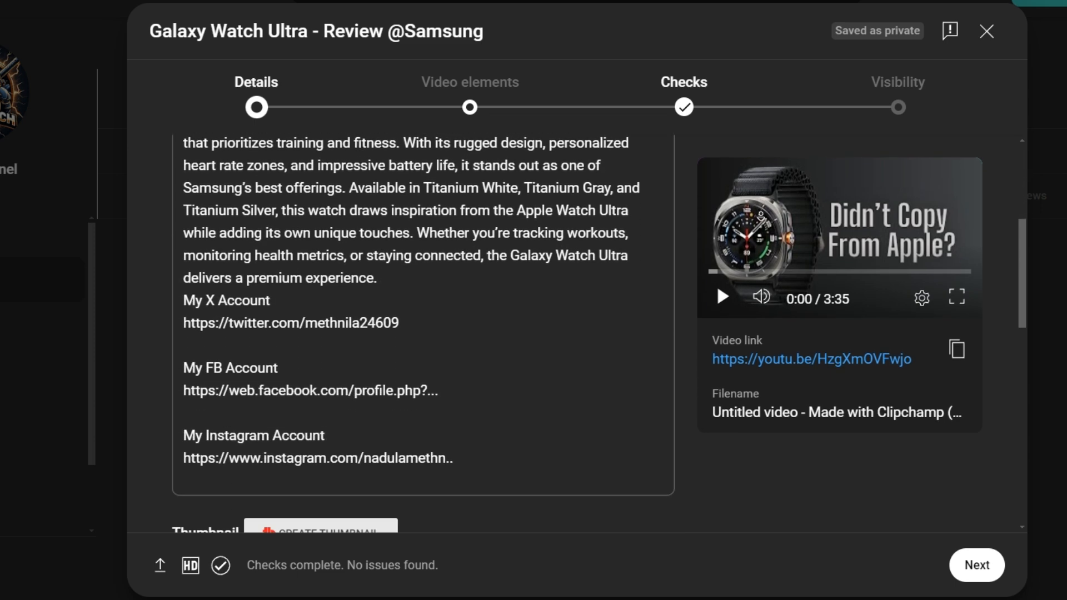
scroll(423, 333, "down", 10)
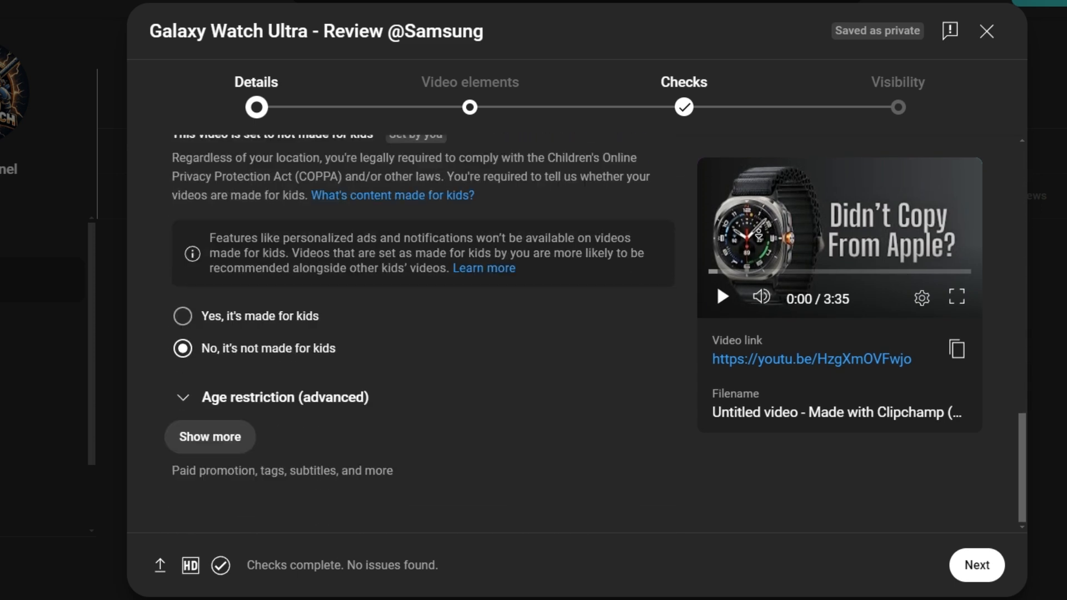
scroll(422, 333, "up", 10)
Step: Open the end screen editor from the video elements, preview the closing seconds, and apply the "Import from latest video" layout
left_click(470, 91)
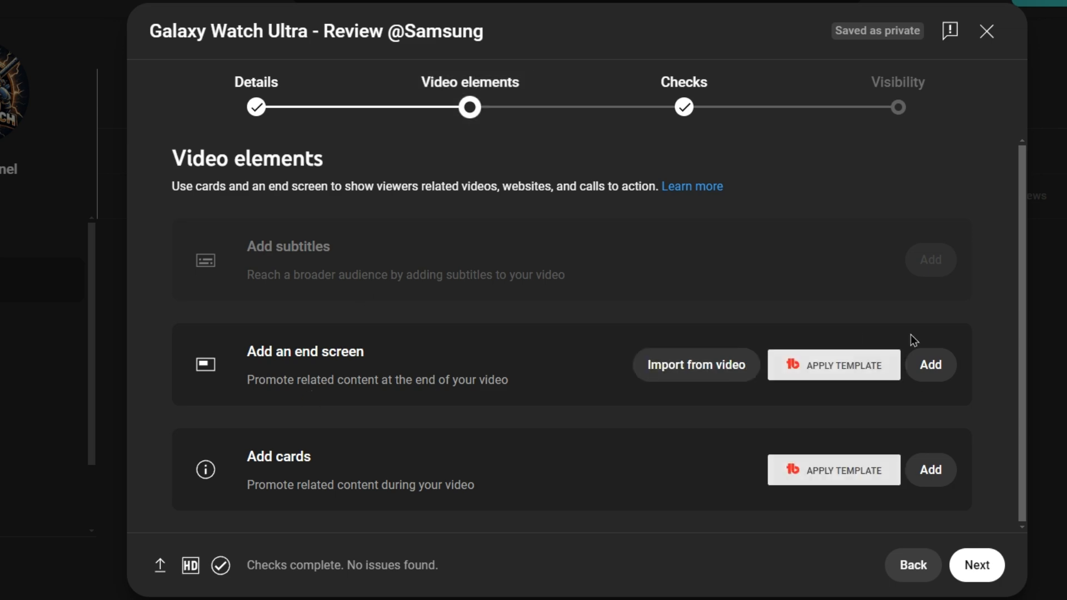
left_click(931, 365)
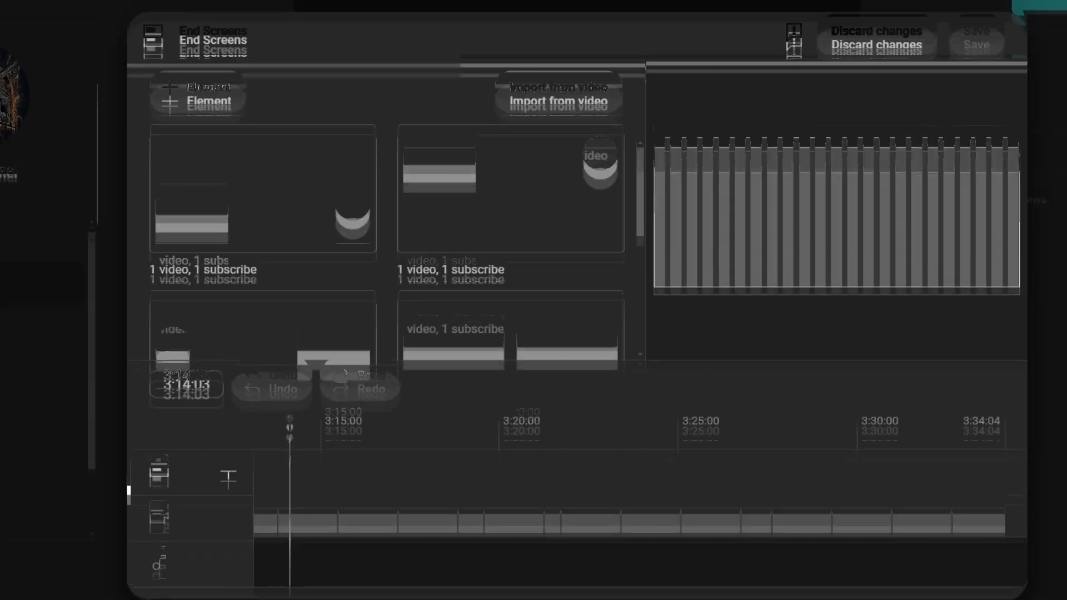
left_click(653, 431)
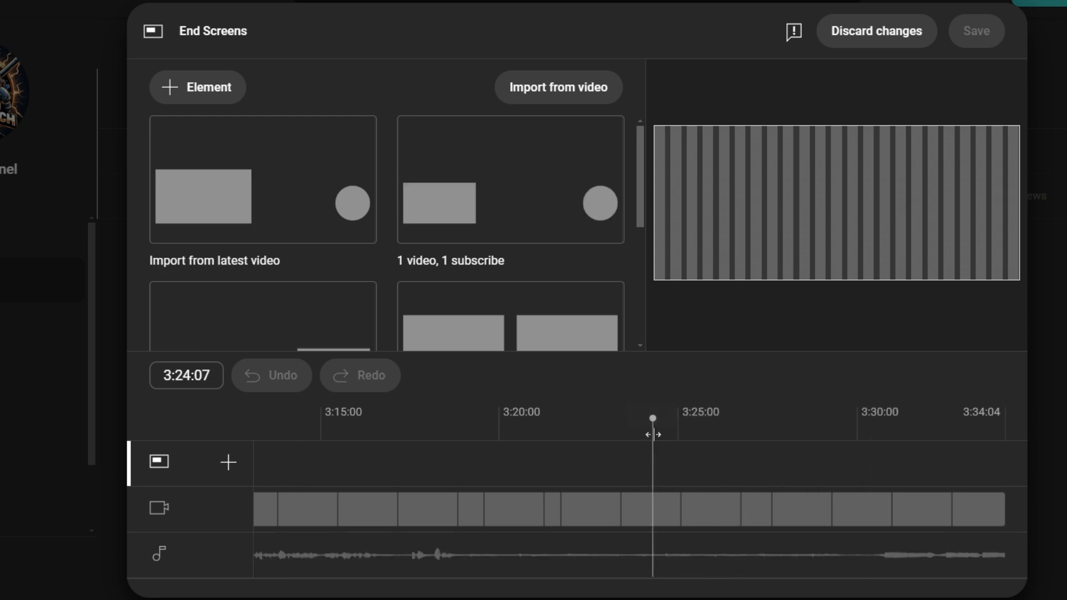
left_click(773, 425)
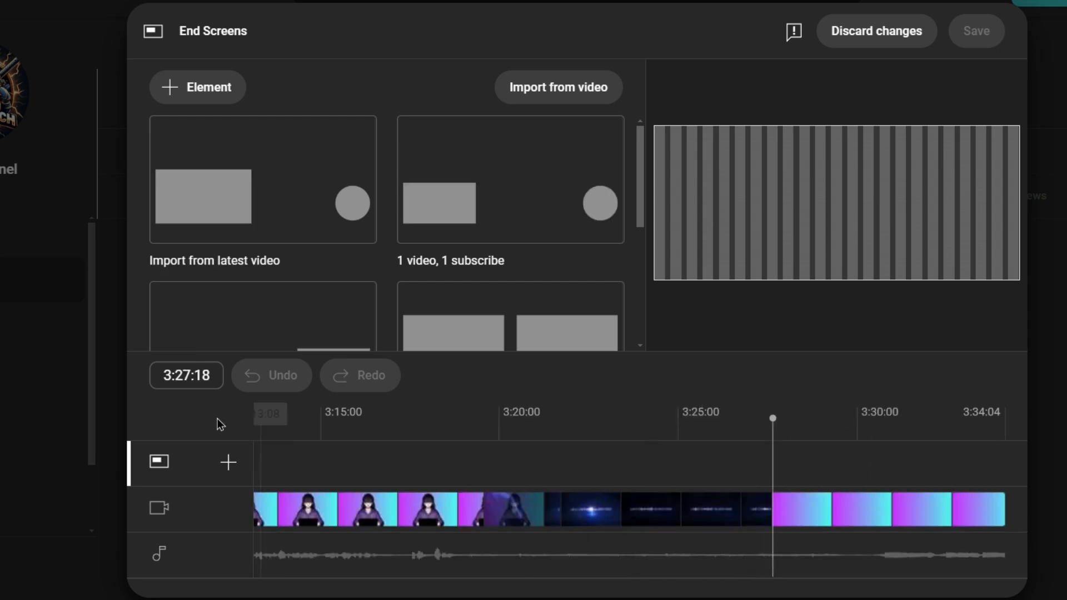
left_click(766, 503)
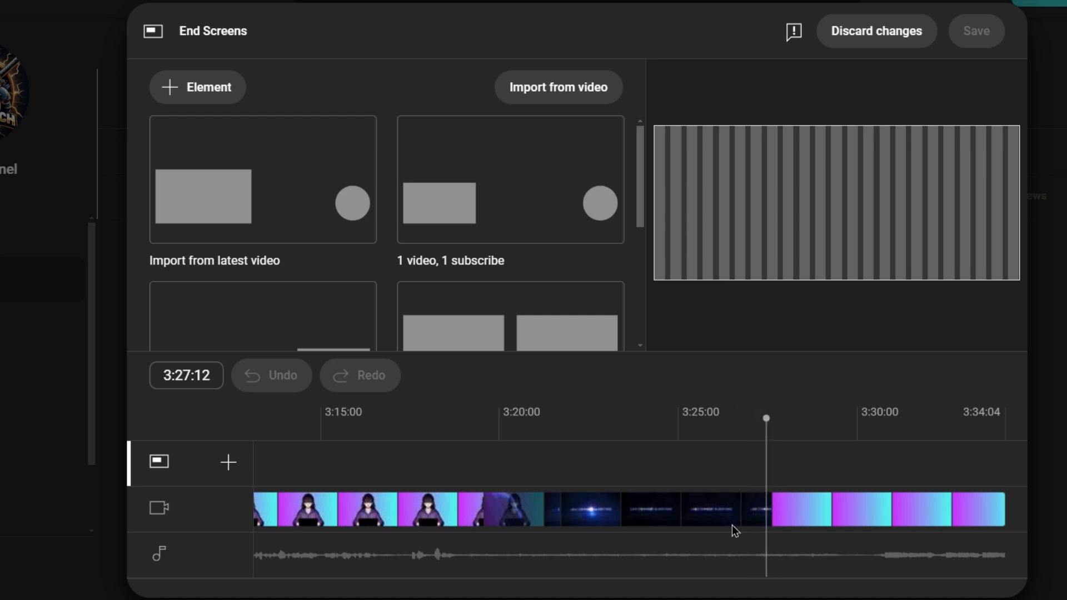
left_click(242, 182)
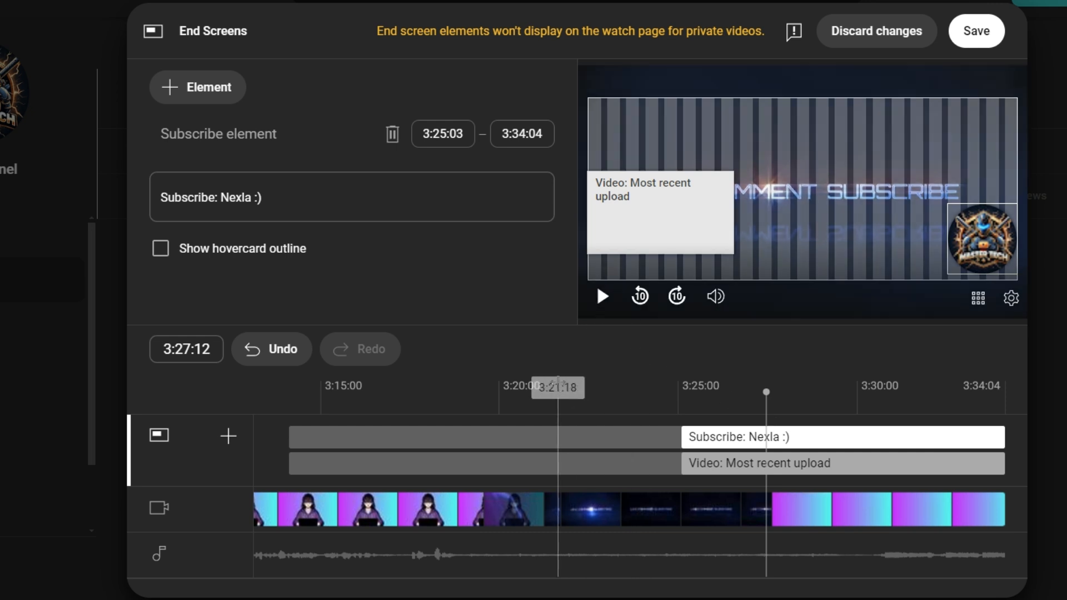
Step: Set both the Subscribe element and the most recent upload element to start at 3:27:19, and save the end screen
left_click(558, 395)
left_click_drag(494, 395, 308, 391)
left_click(613, 279)
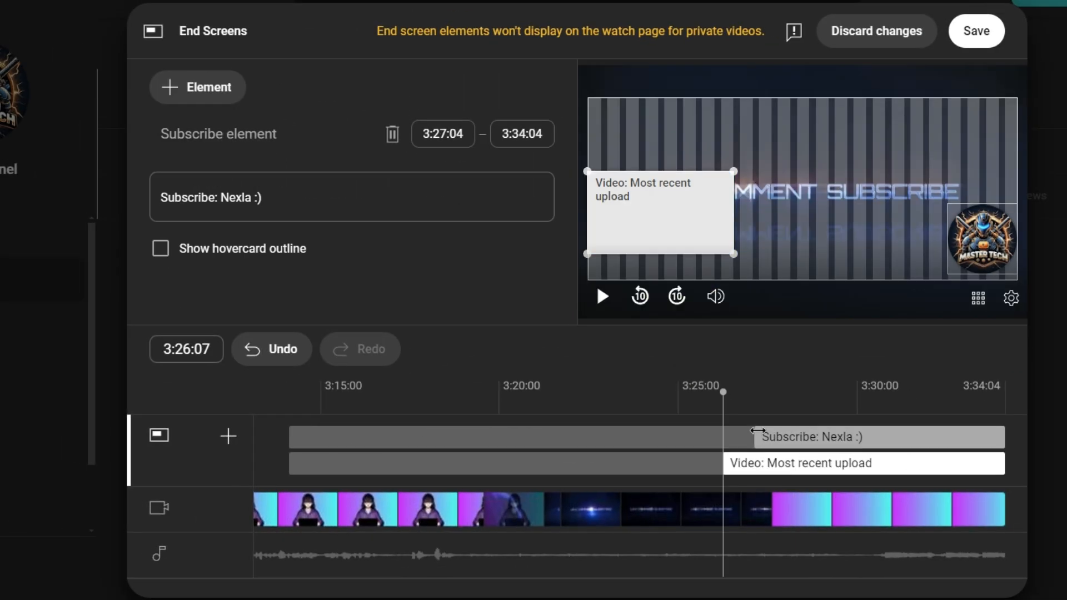
left_click_drag(755, 438, 772, 439)
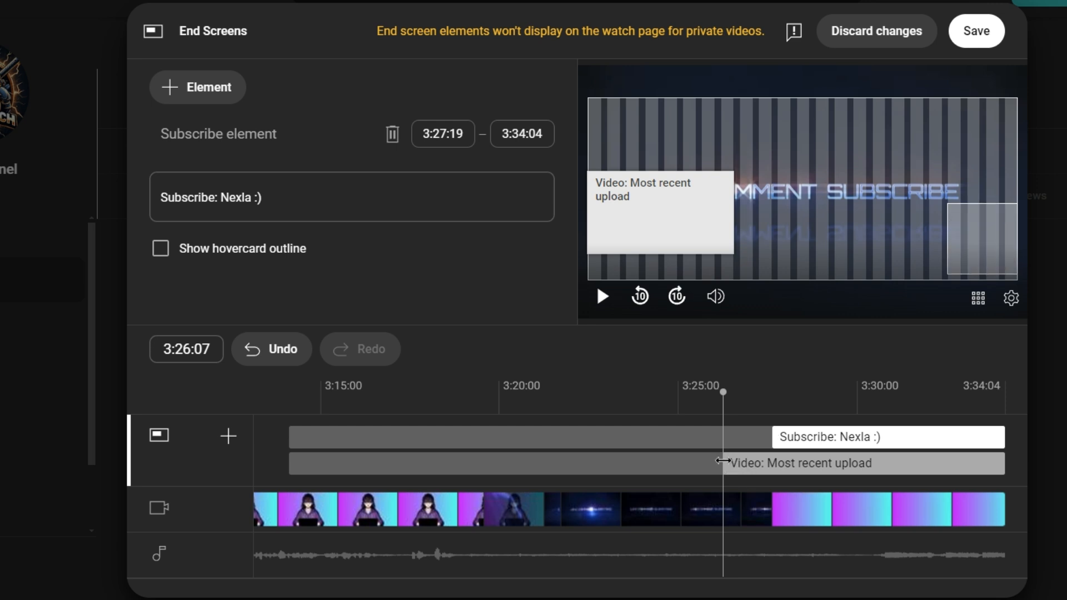
left_click_drag(723, 463, 772, 463)
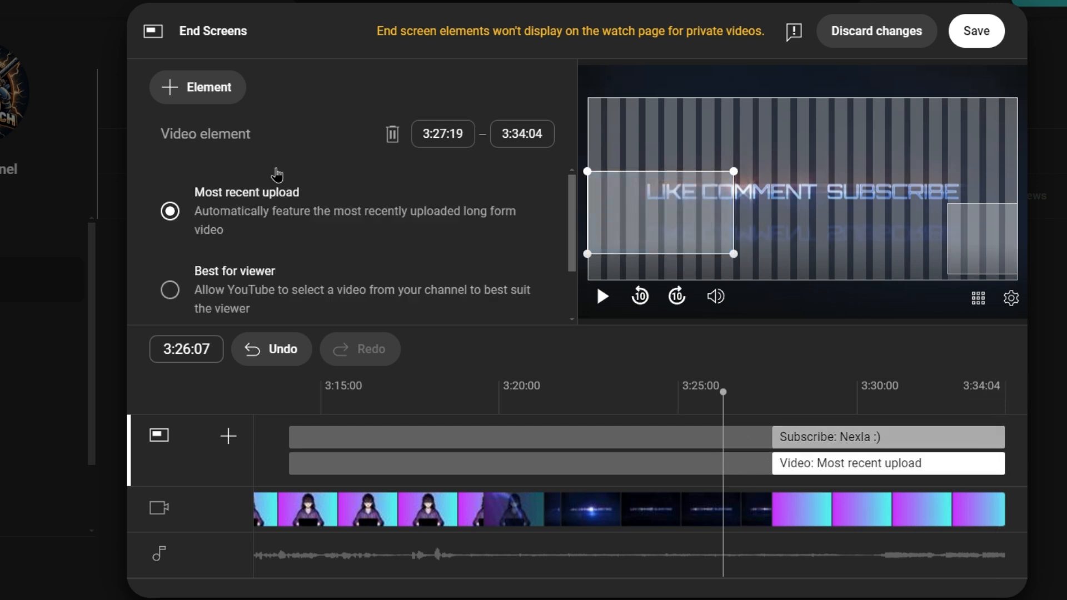
left_click(982, 37)
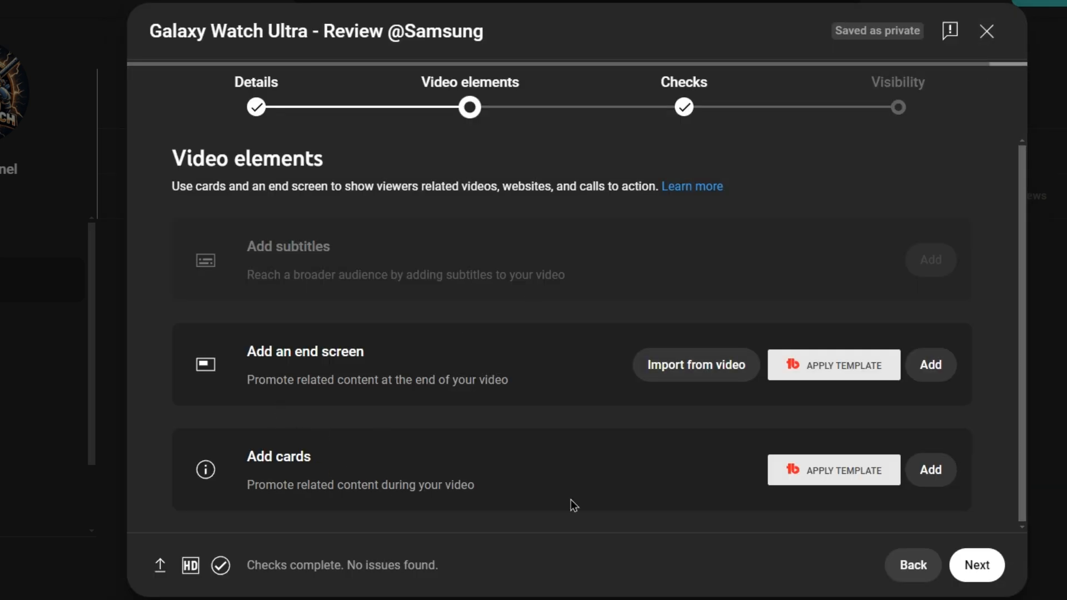
Step: Open the cards editor and add a card of type Video
left_click(931, 470)
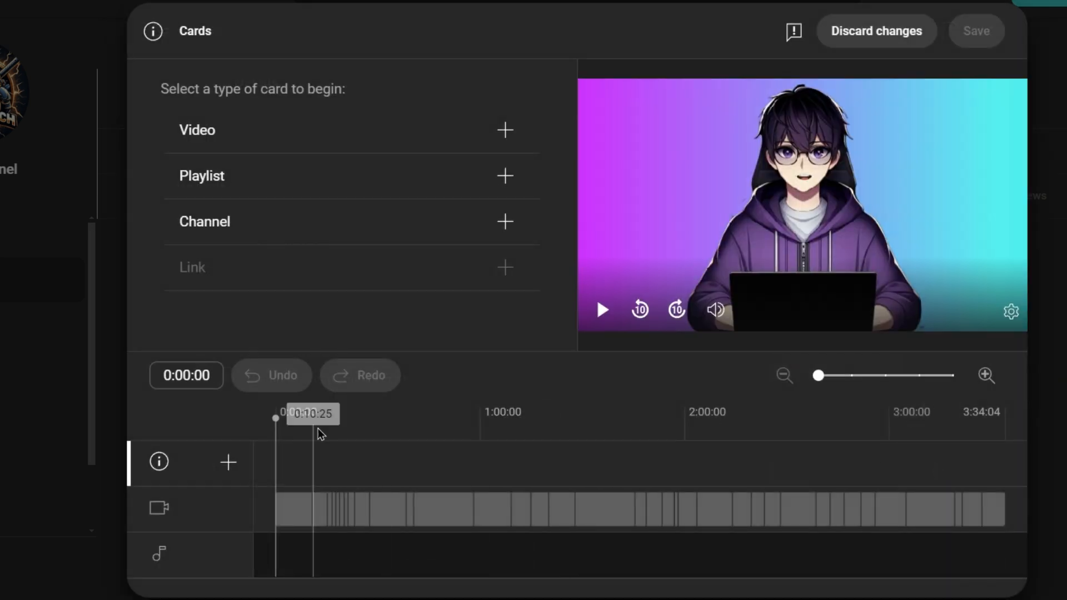
left_click(504, 129)
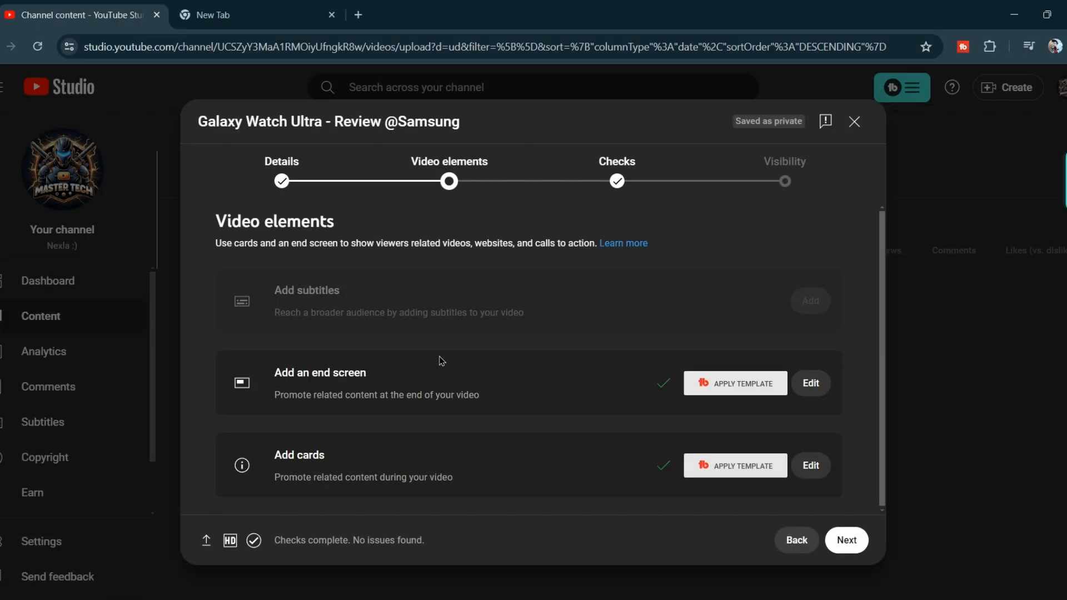
Step: Review the copyright result on the Checks page, then move on to the Visibility page
left_click(617, 175)
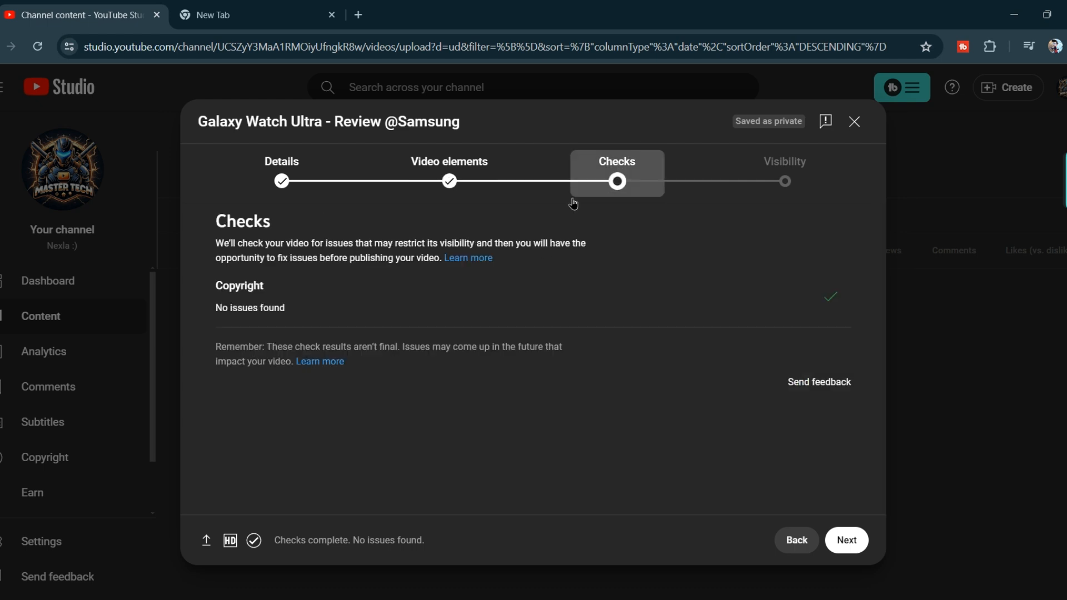
left_click_drag(225, 300, 314, 333)
left_click(317, 323)
left_click(784, 166)
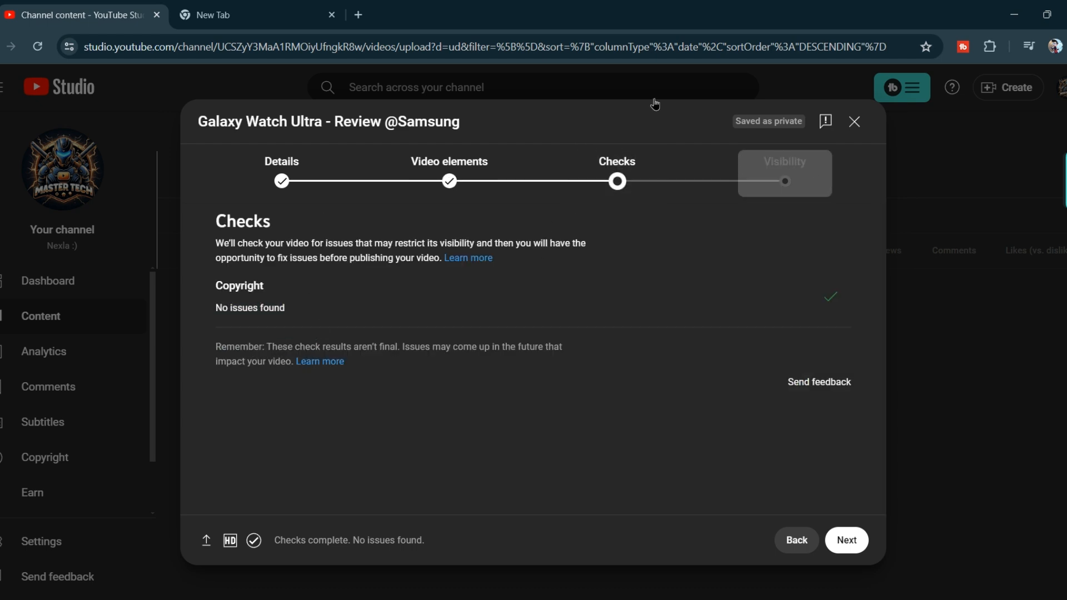
Step: Set the video's visibility to Public and mark it as an instant Premiere
triple_click(237, 277)
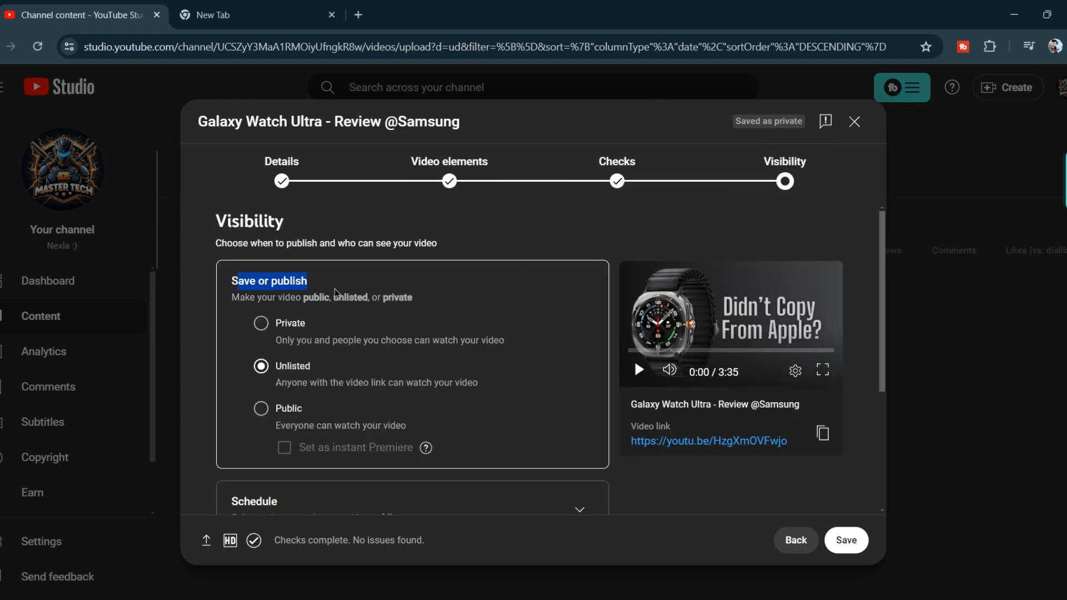
left_click(260, 415)
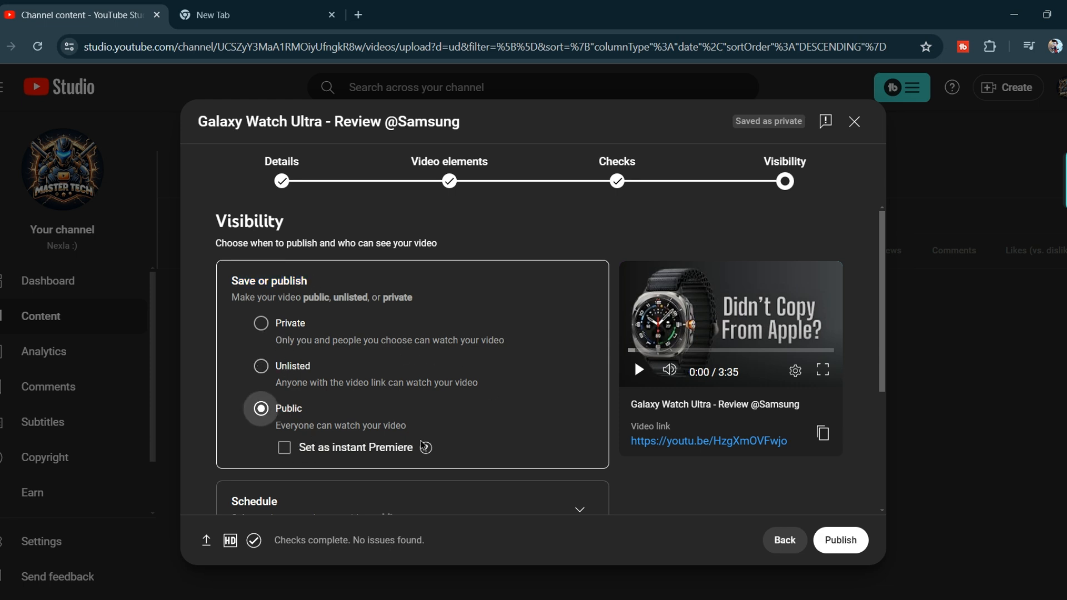
left_click(285, 448)
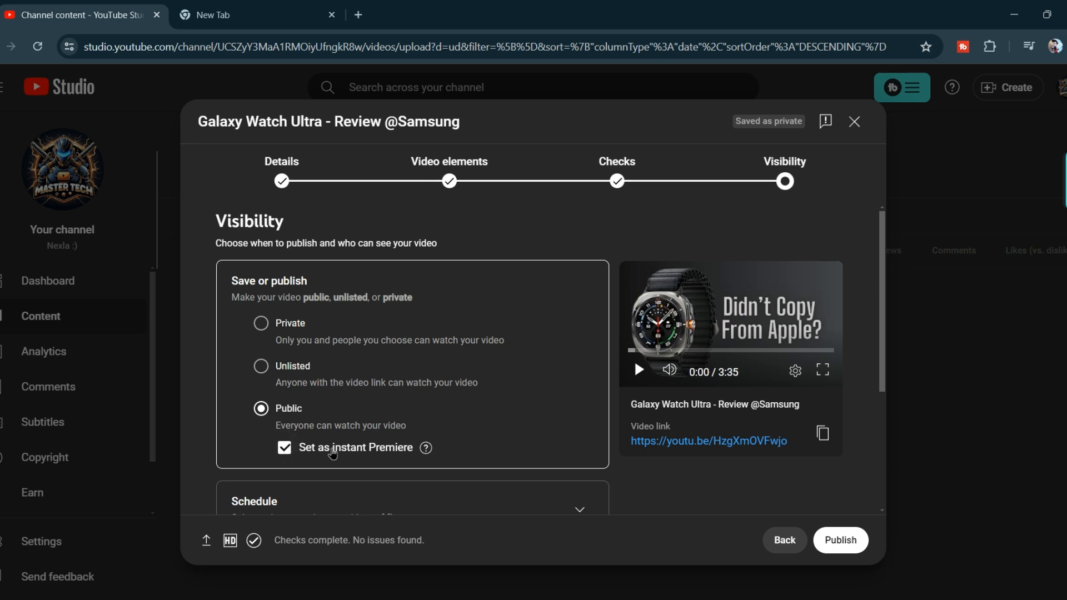
Step: Schedule the video as public for Jul 29, 2024 at 3:00 PM
scroll(333, 448, "down", 3)
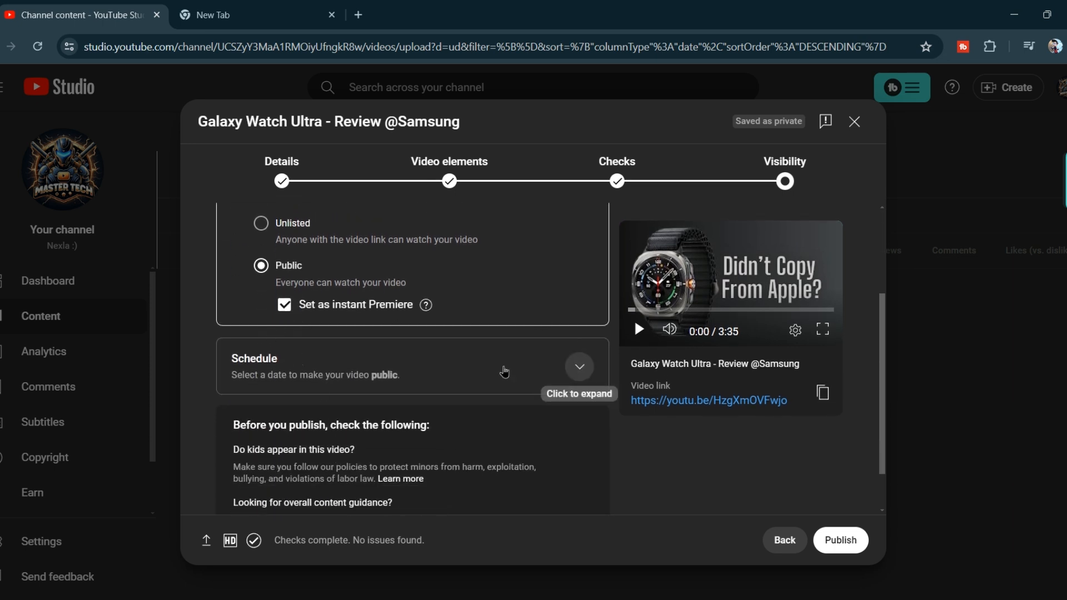
left_click(502, 371)
scroll(308, 350, "up", 3)
scroll(308, 350, "down", 2)
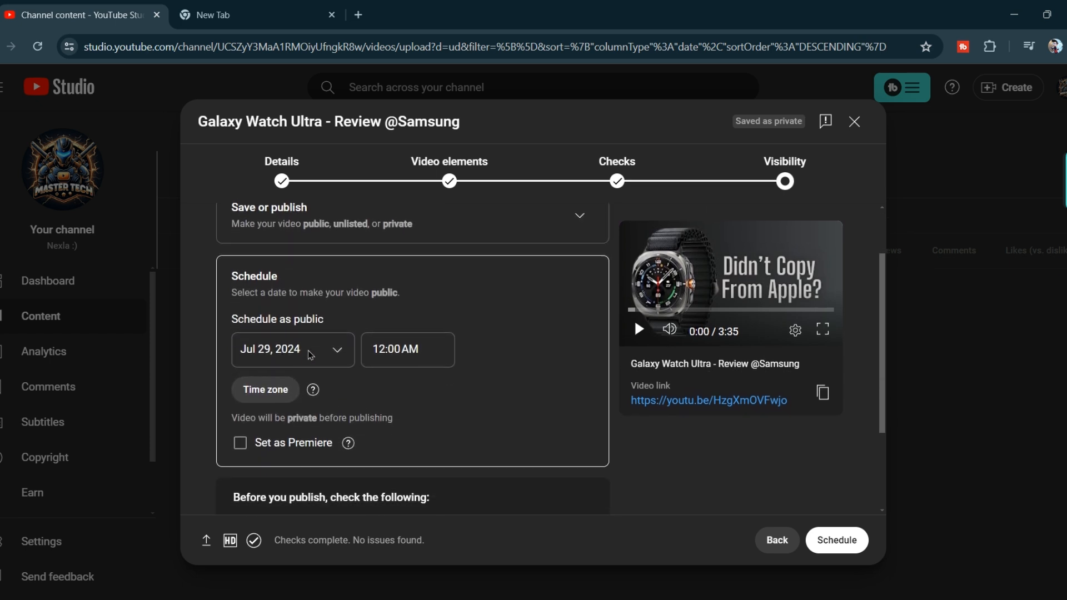
left_click(293, 346)
left_click(478, 331)
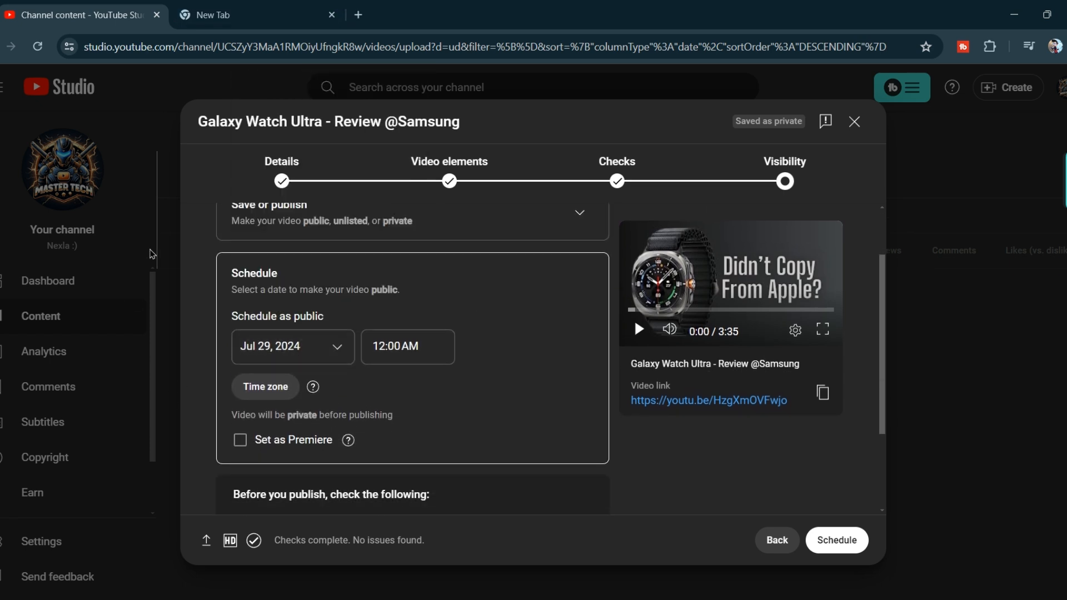
left_click(312, 350)
left_click(505, 317)
left_click(396, 345)
scroll(441, 560, "down", 15)
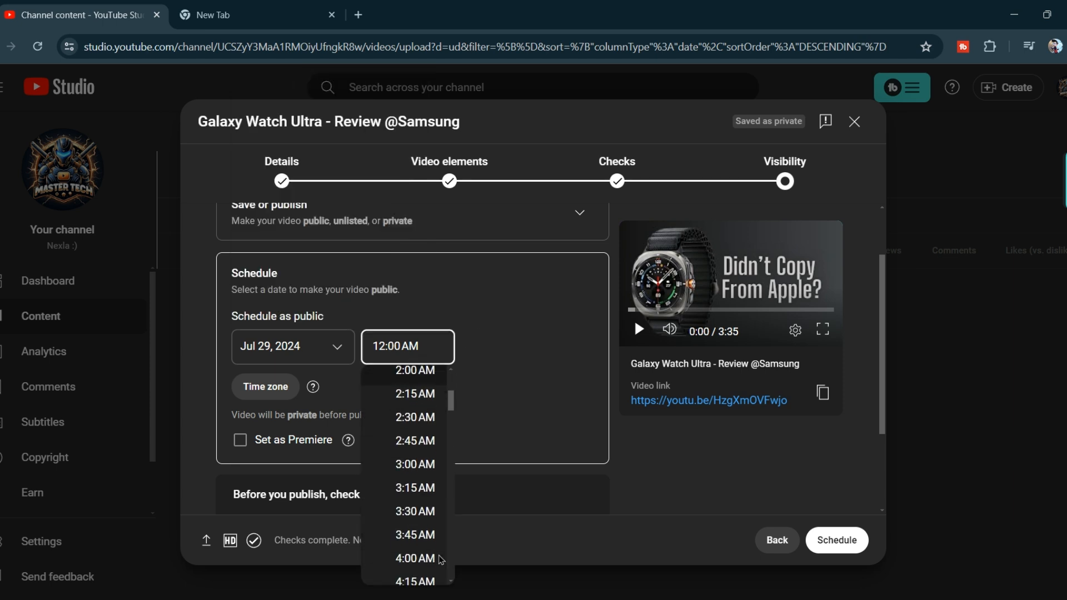
scroll(412, 500, "down", 6)
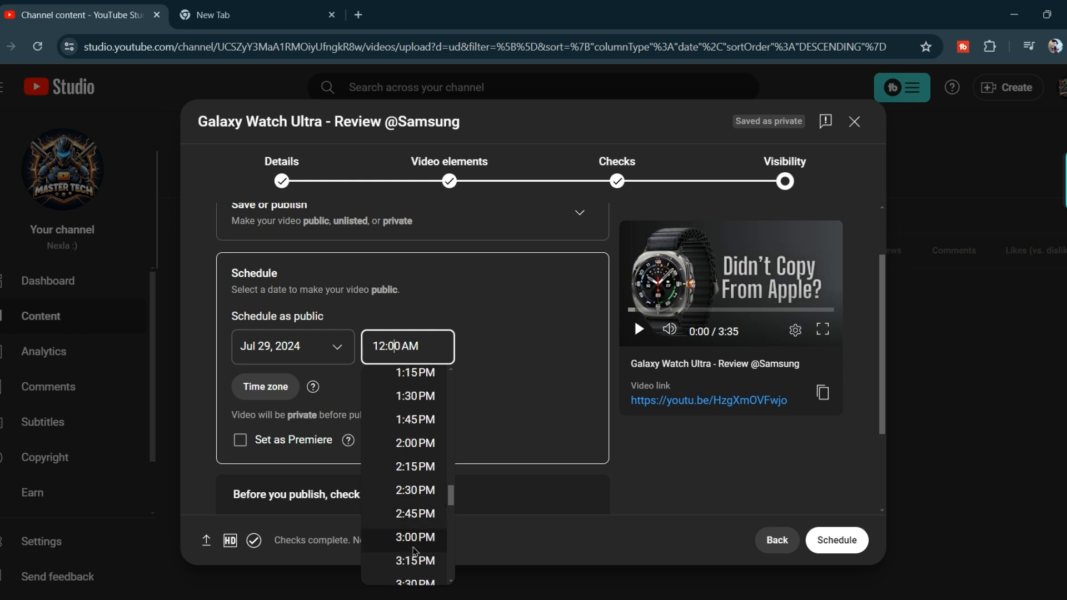
left_click(416, 538)
Step: Set the scheduled video as a Premiere with the Sci-fi countdown theme and save the premiere setup
left_click(241, 440)
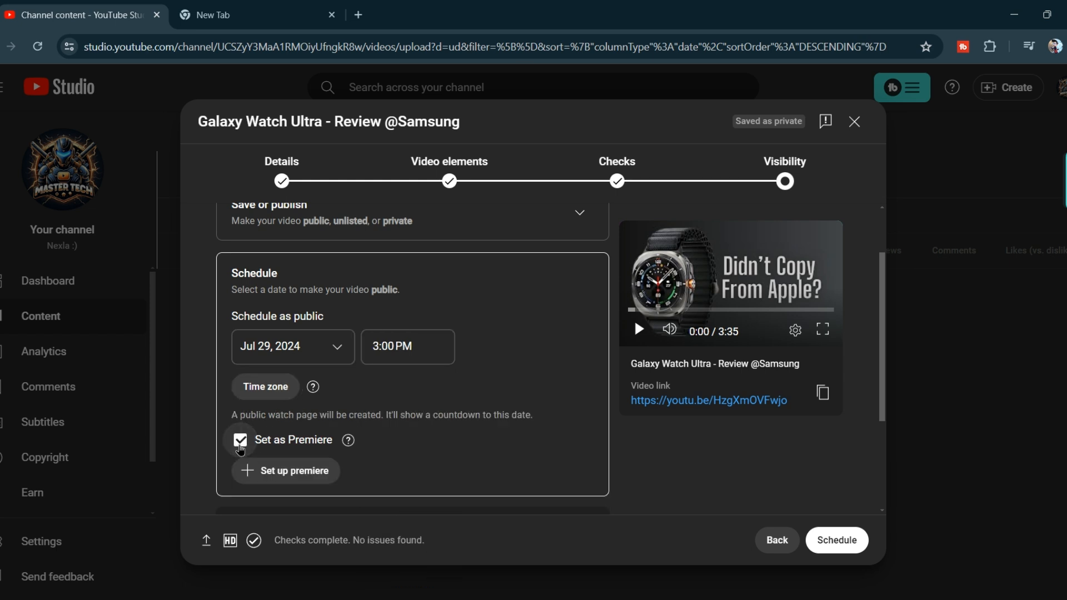
left_click(272, 472)
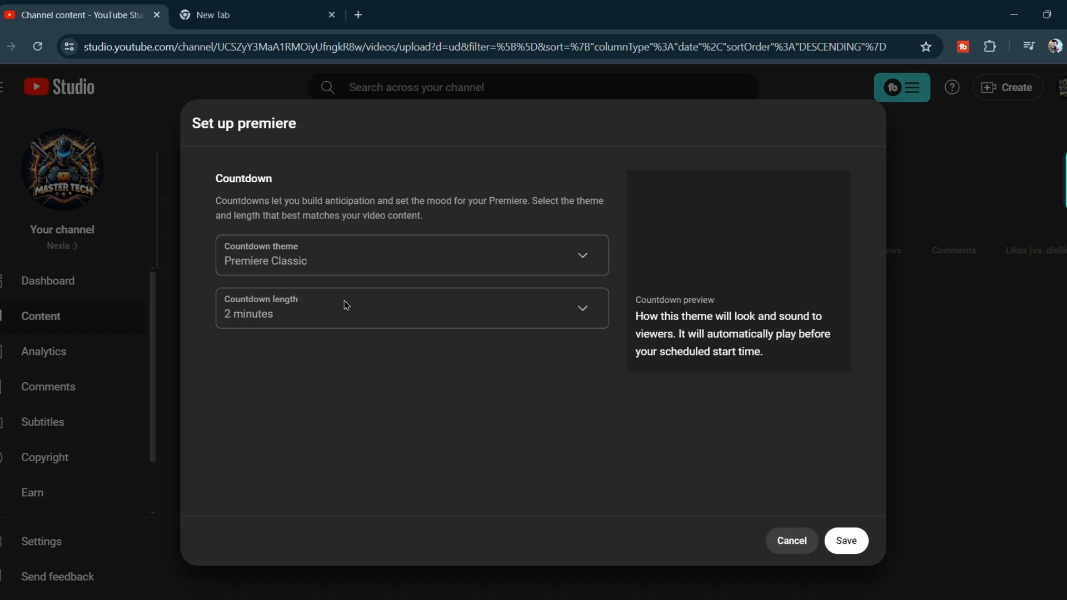
left_click(355, 265)
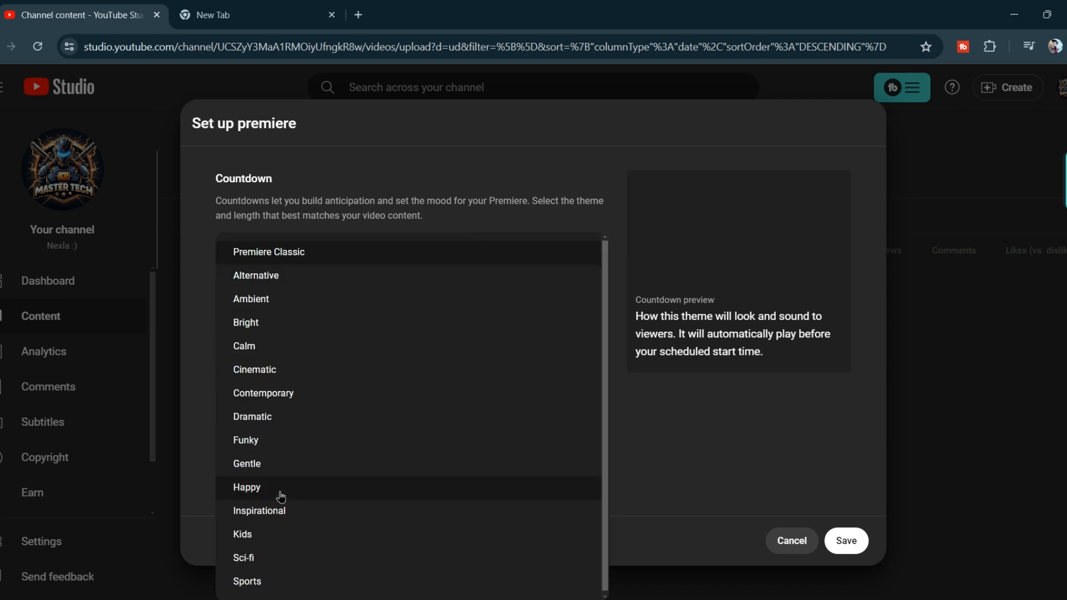
left_click(264, 561)
double_click(254, 202)
left_click_drag(285, 216, 459, 232)
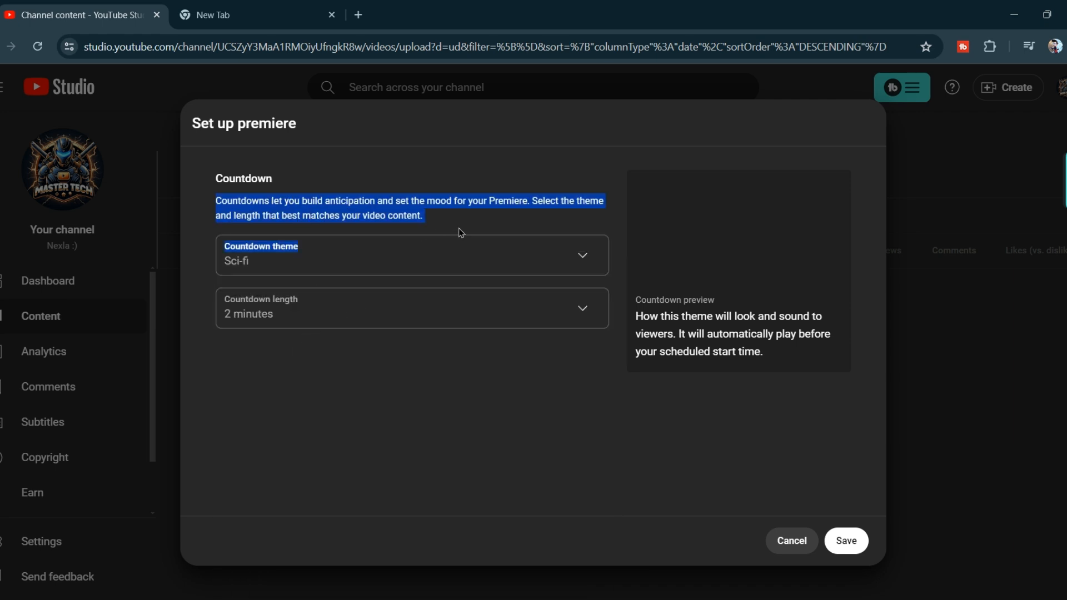
left_click(465, 214)
left_click(846, 541)
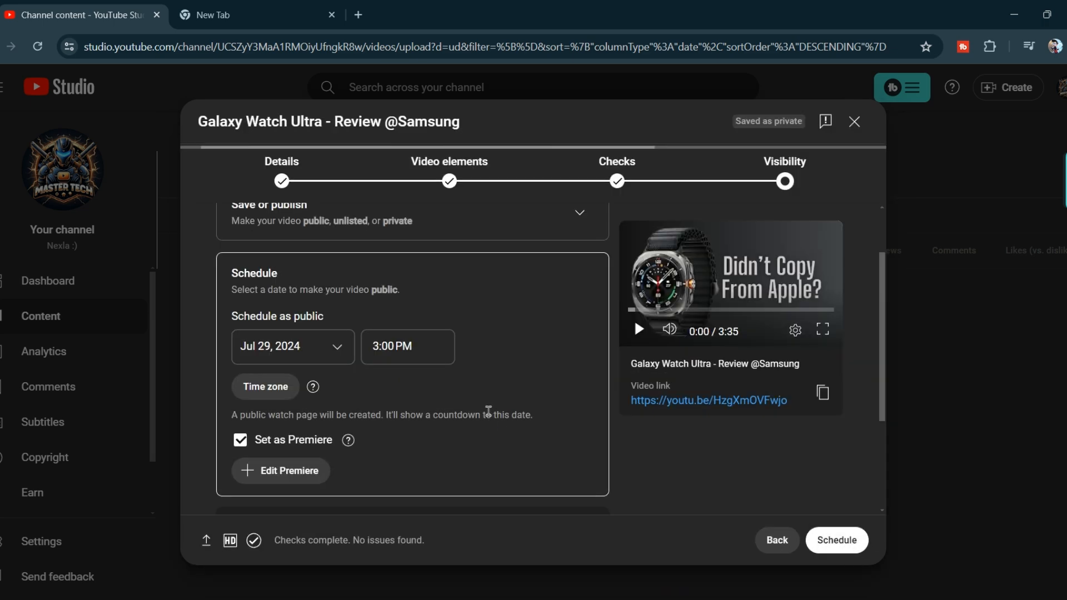
Step: Look over the visibility settings and submit the video for scheduled publishing
scroll(489, 412, "down", 2)
scroll(458, 258, "up", 3)
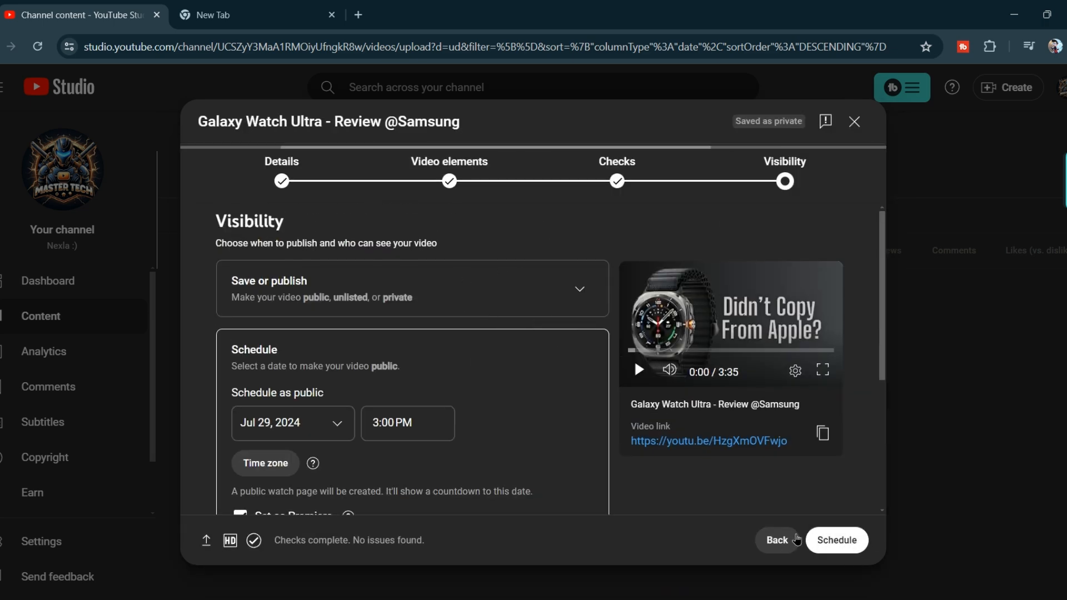
left_click(837, 539)
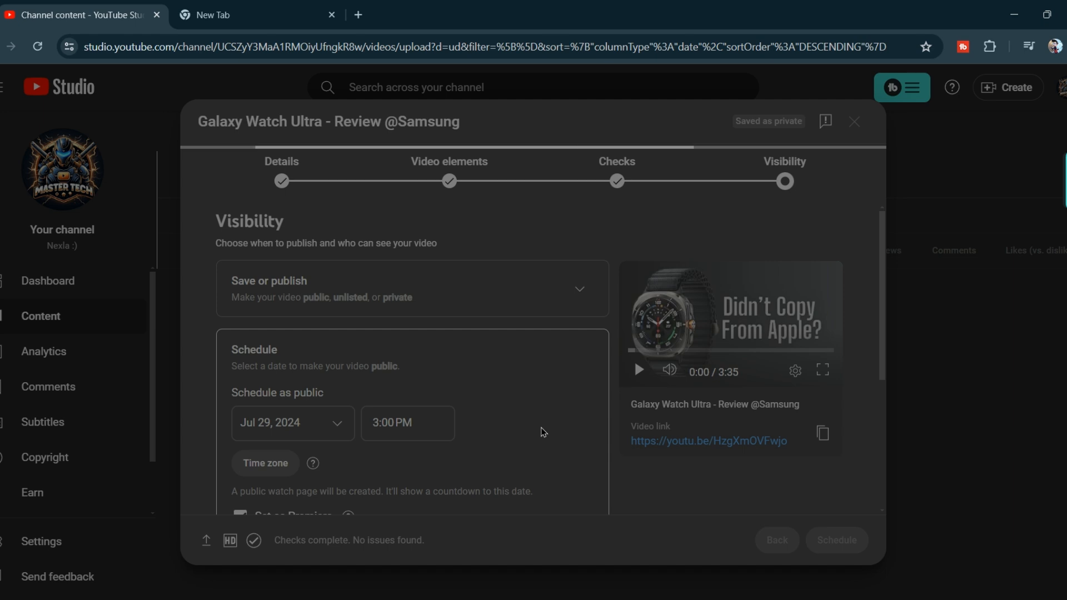